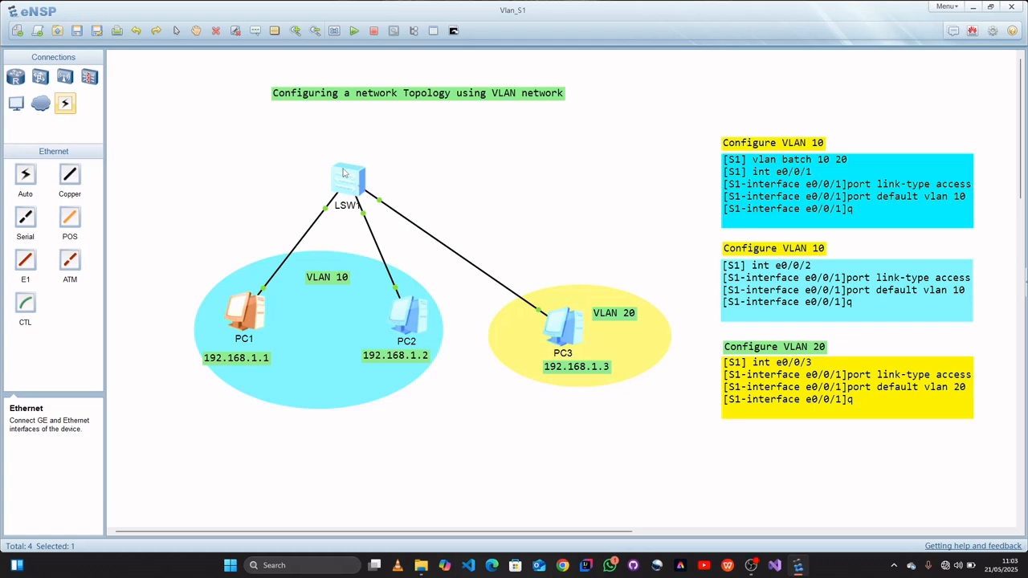
Check PC1's static IPv4 address and subnet mask in its basic configuration, leaving the settings as they are.
{"action": "double_click", "coordinate": [247, 323]}
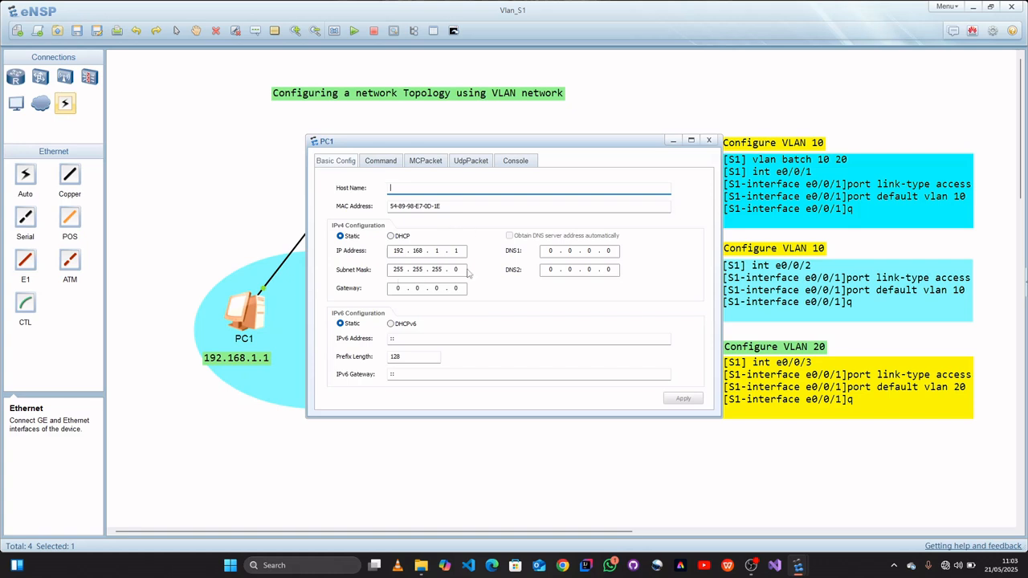
{"action": "left_click", "coordinate": [710, 141]}
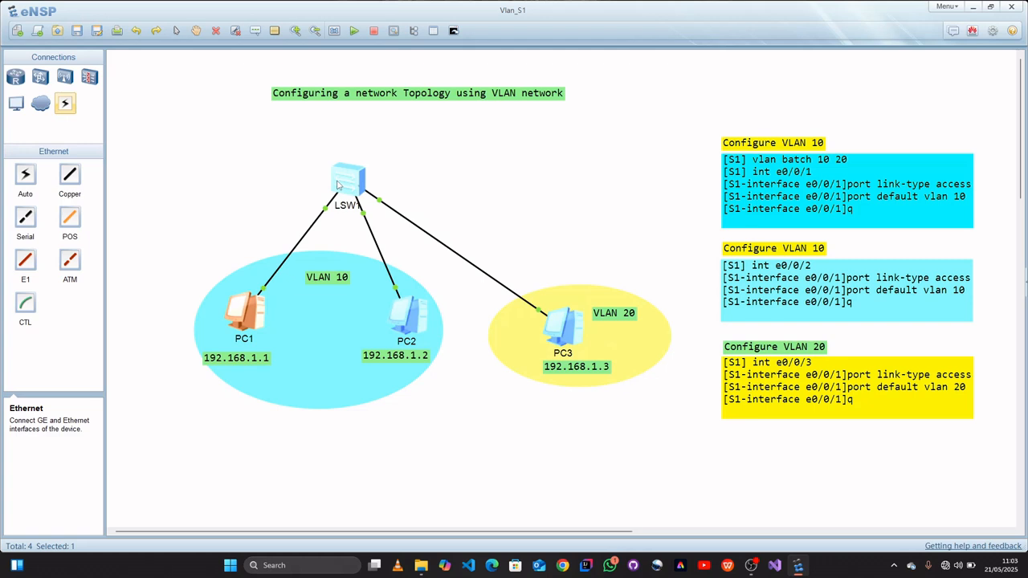
{"action": "left_click", "coordinate": [364, 214]}
Open PC1's command line and move its window clear of the VLAN configuration notes.
{"action": "double_click", "coordinate": [247, 321]}
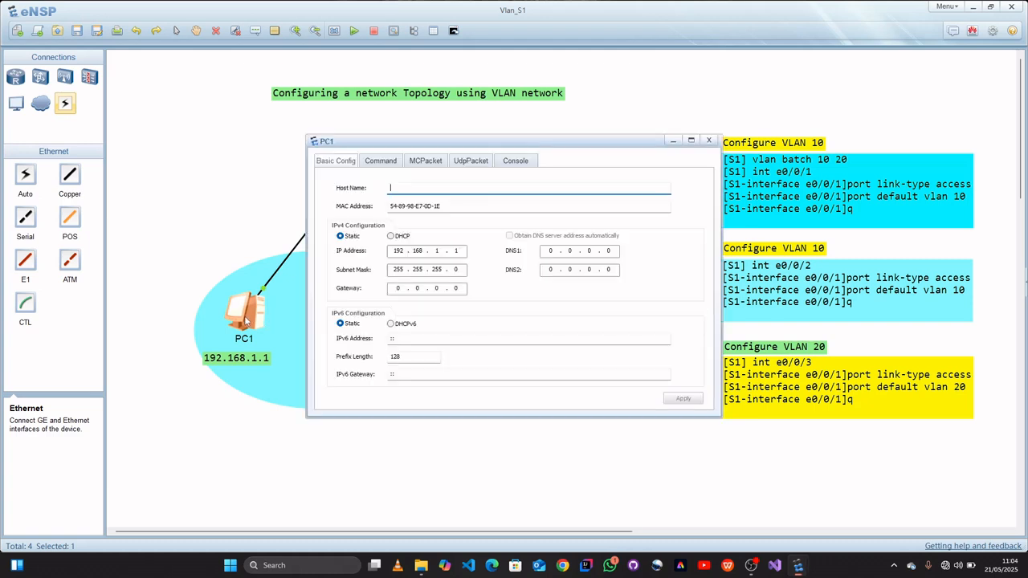
{"action": "left_click_drag", "start_coordinate": [553, 147], "coordinate": [222, 189]}
{"action": "left_click", "coordinate": [53, 204]}
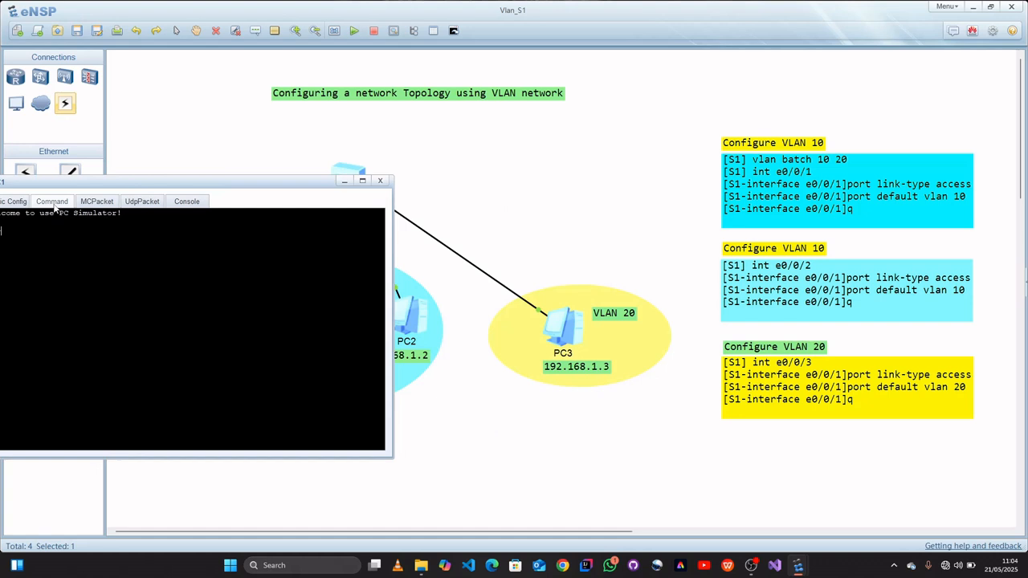
{"action": "left_click_drag", "start_coordinate": [166, 182], "coordinate": [193, 137]}
Ping PC2 at 192.168.1.2 from PC1's command line and close the PC1 window.
{"action": "type", "text": "ping"}
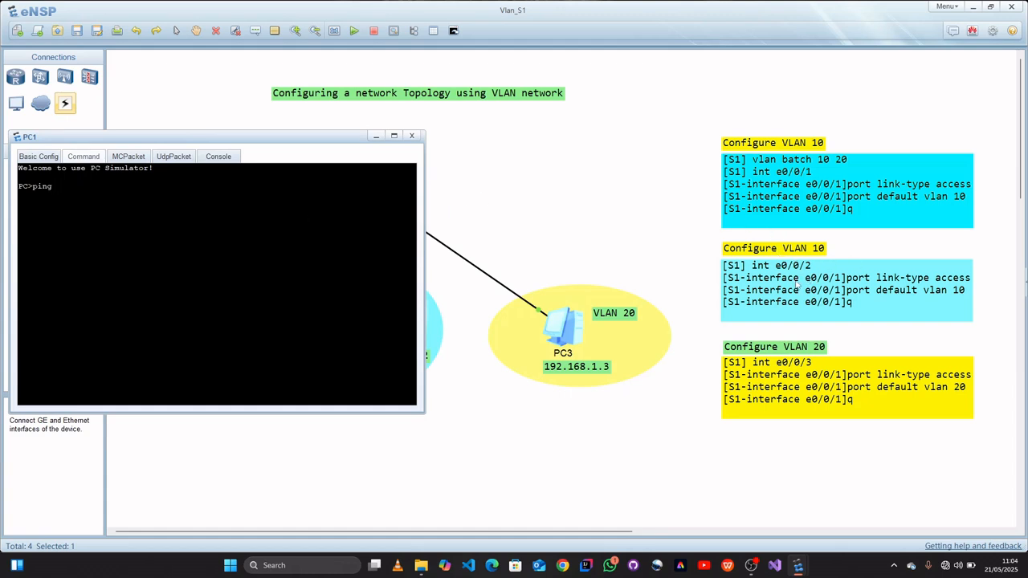
{"action": "left_click_drag", "start_coordinate": [247, 135], "coordinate": [283, 29]}
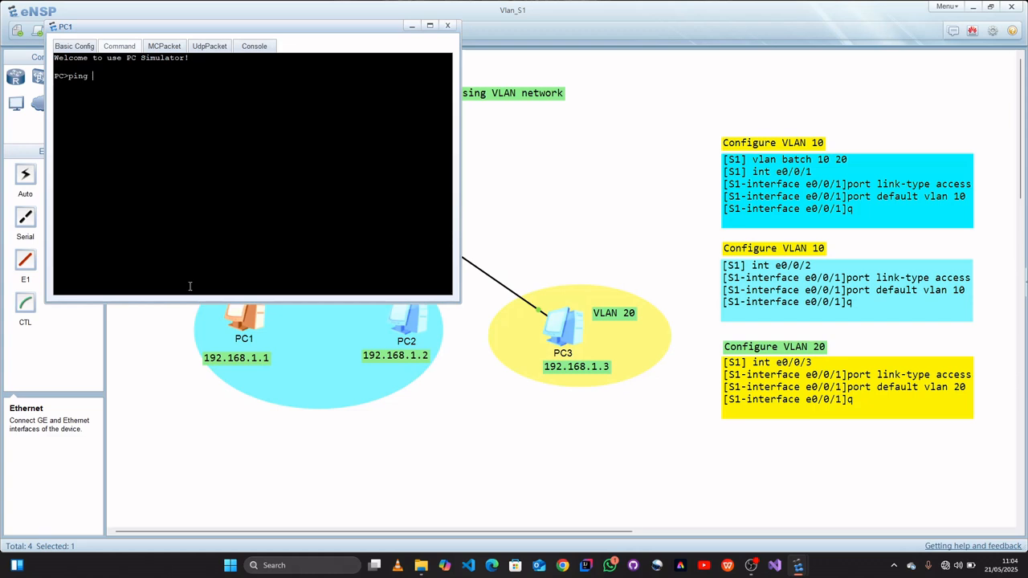
{"action": "type", "text": "1921"}
{"action": "key", "text": "BackSpace"}
{"action": "type", "text": ".168.1.2"}
{"action": "key", "text": "Return"}
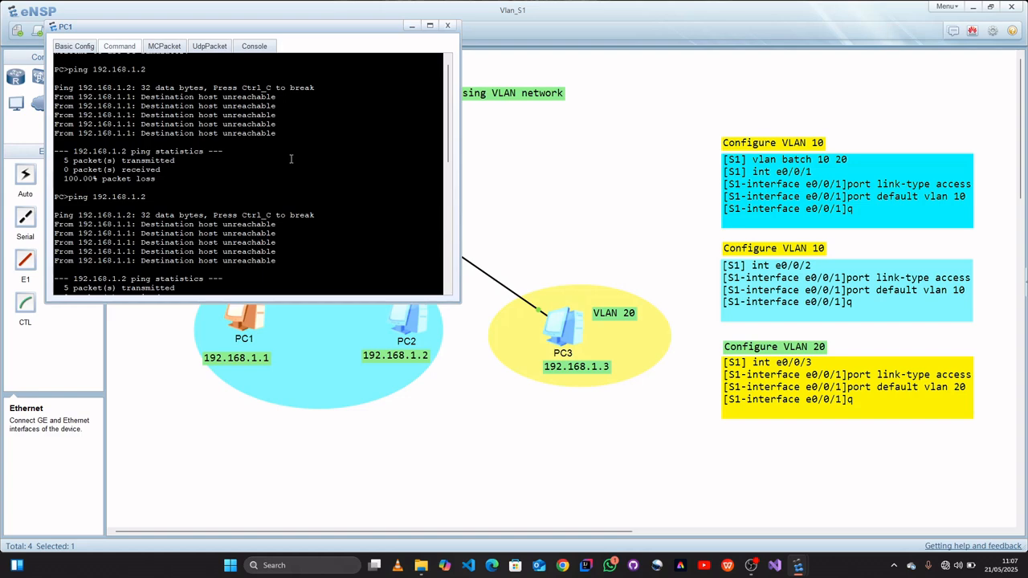
{"action": "left_click", "coordinate": [410, 27]}
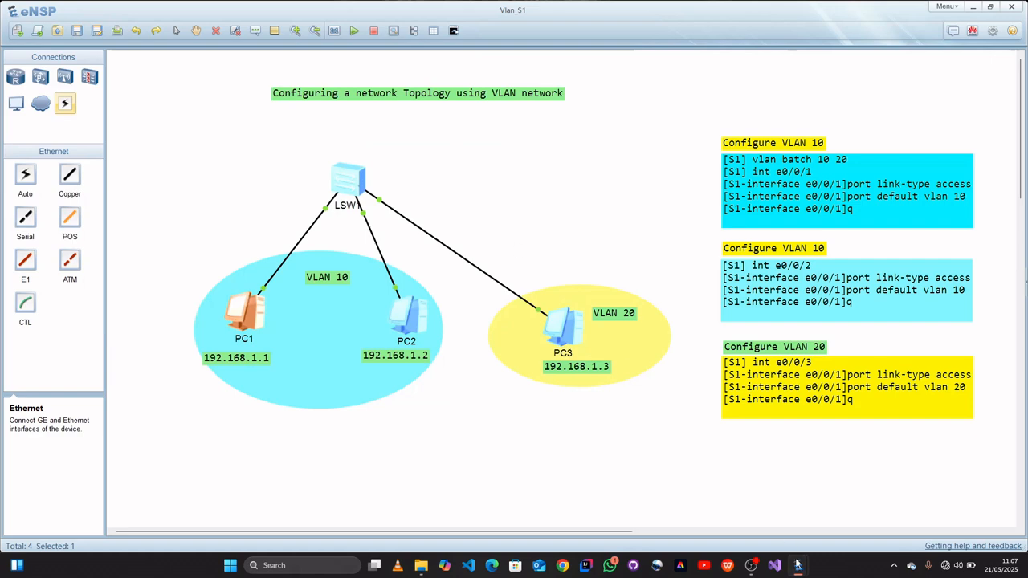
{"action": "mouse_move", "coordinate": [797, 565]}
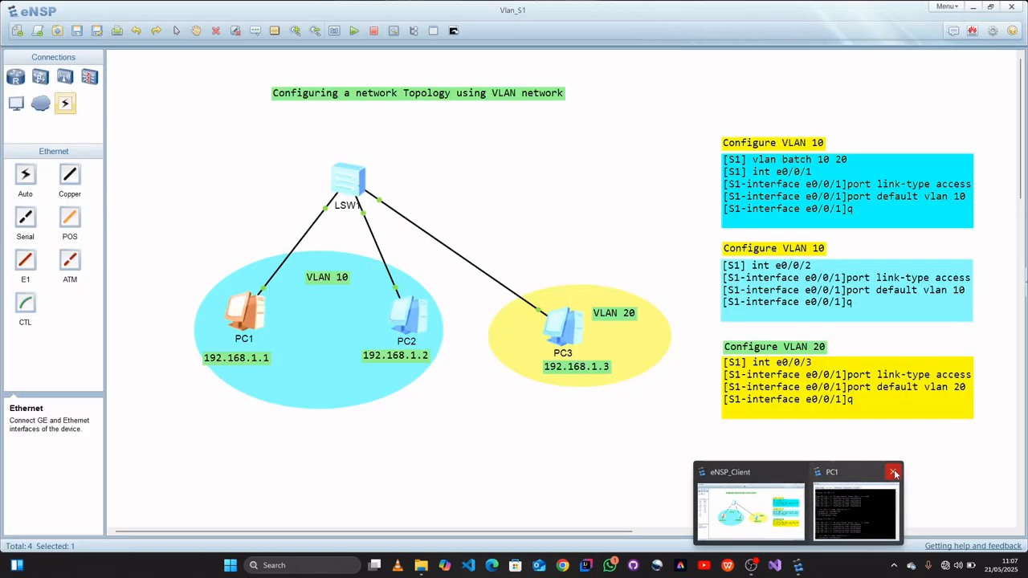
{"action": "left_click", "coordinate": [892, 471]}
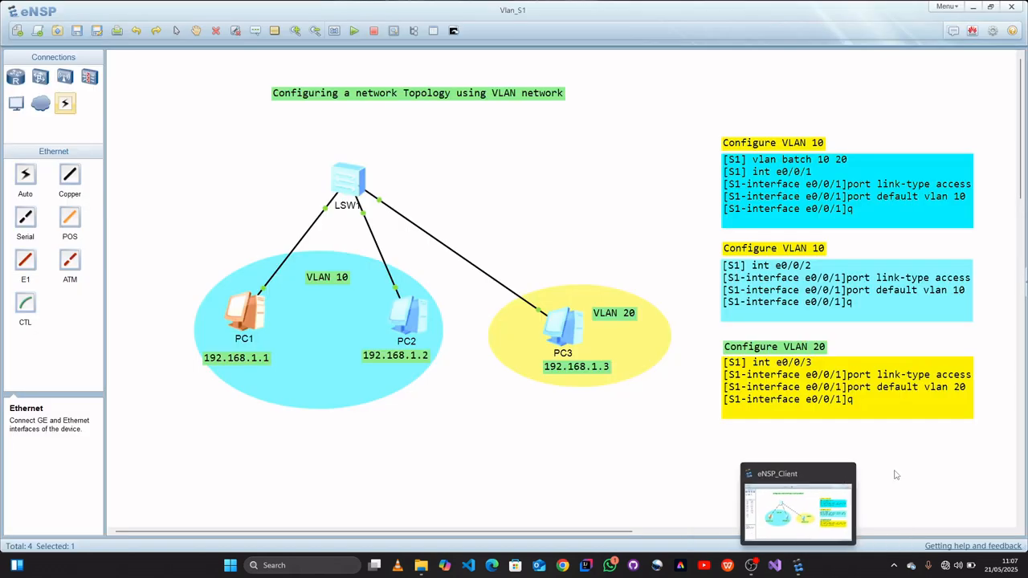
Open PC2's command line, ping PC1 at 192.168.1.1 and inspect the reply at full-window size.
{"action": "double_click", "coordinate": [408, 325]}
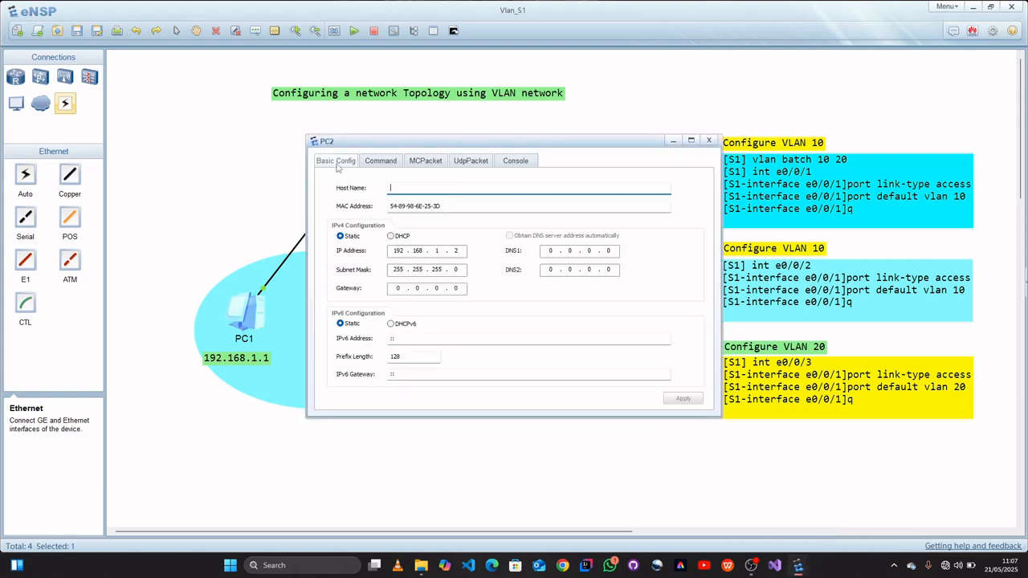
{"action": "left_click", "coordinate": [331, 163]}
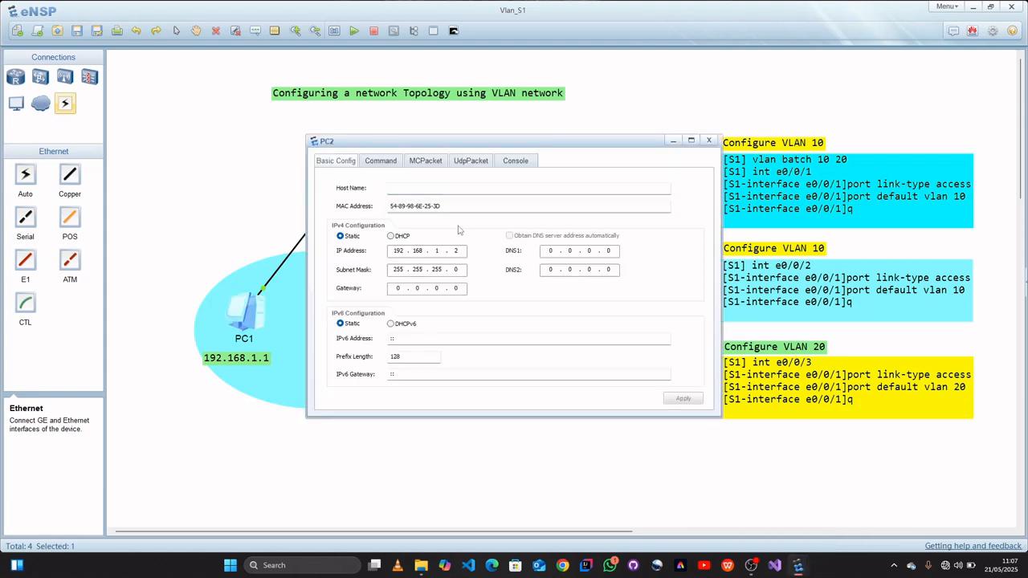
{"action": "left_click", "coordinate": [380, 162]}
{"action": "left_click_drag", "start_coordinate": [500, 141], "coordinate": [600, 227]}
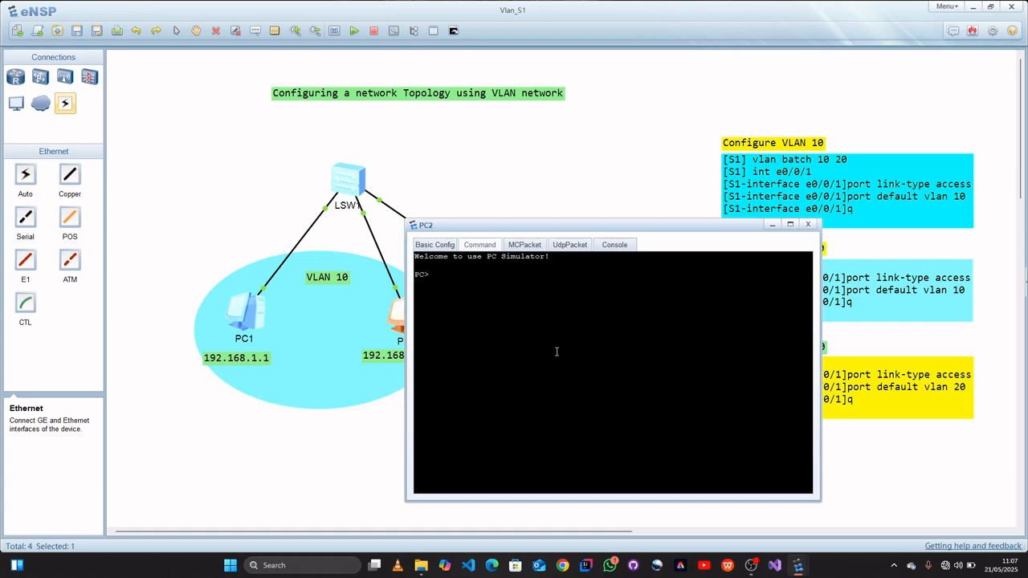
{"action": "type", "text": "ing 192.168.1.1"}
{"action": "key", "text": "Return"}
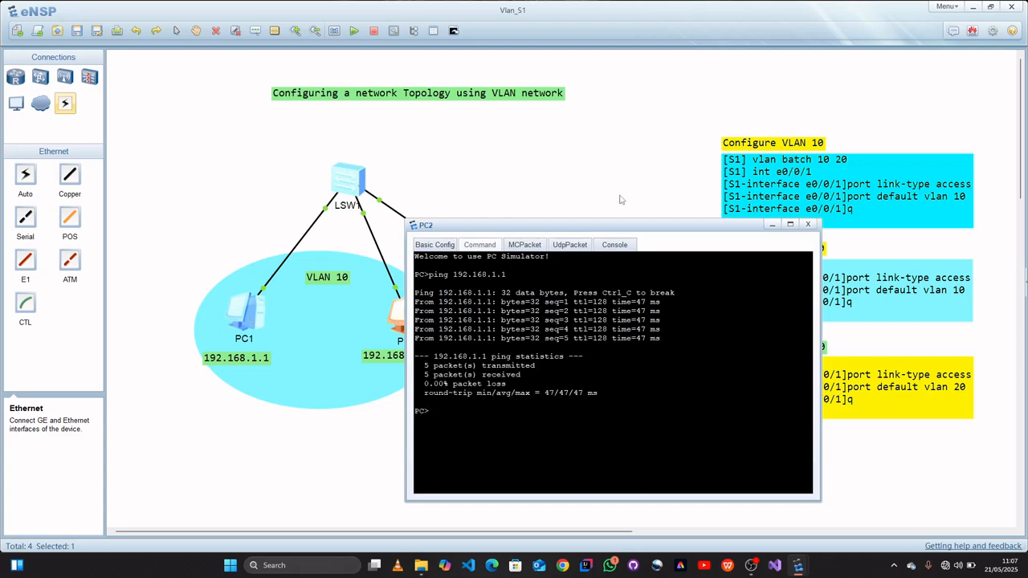
{"action": "double_click", "coordinate": [615, 225]}
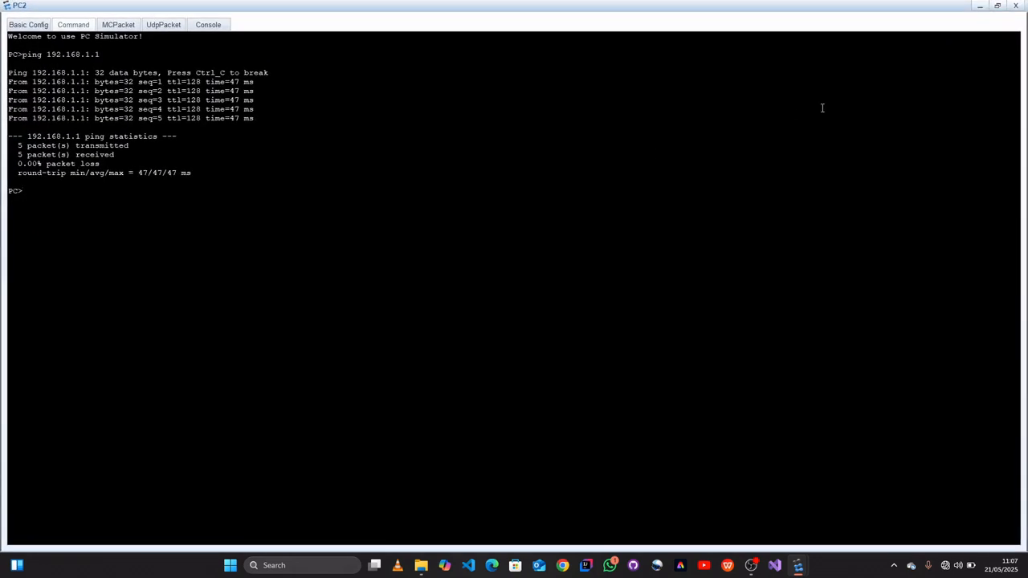
{"action": "left_click", "coordinate": [996, 6]}
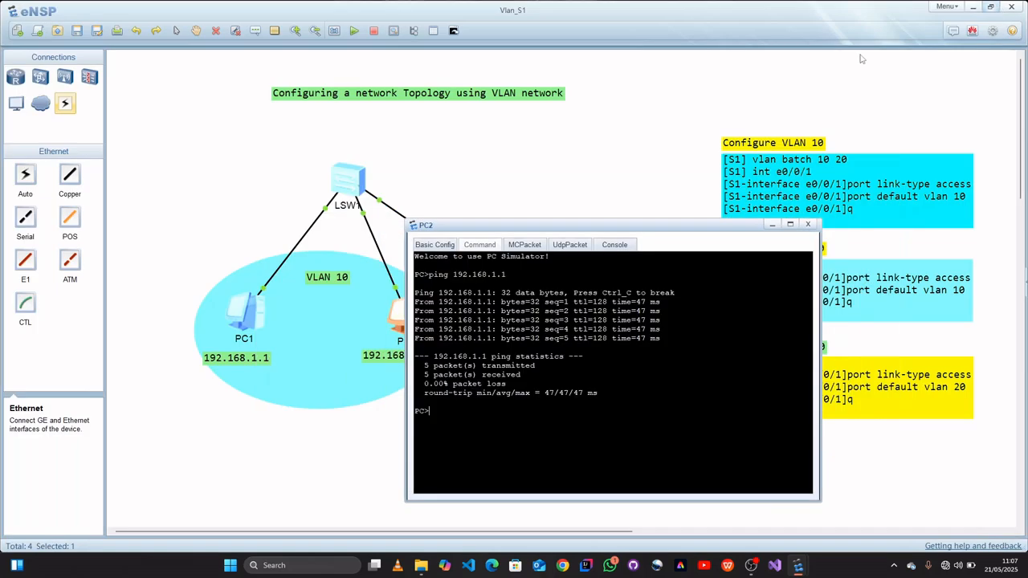
Ping PC3 at 192.168.1.3 from PC2 by adapting the previous command, and close the PC2 window.
{"action": "left_click_drag", "start_coordinate": [633, 221], "coordinate": [223, 97]}
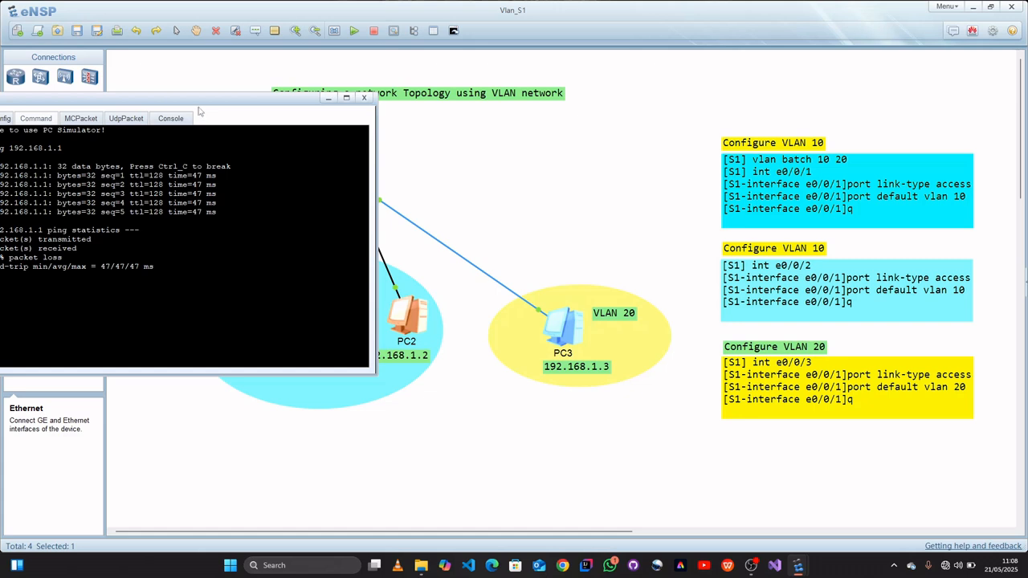
{"action": "left_click_drag", "start_coordinate": [200, 104], "coordinate": [346, 111]}
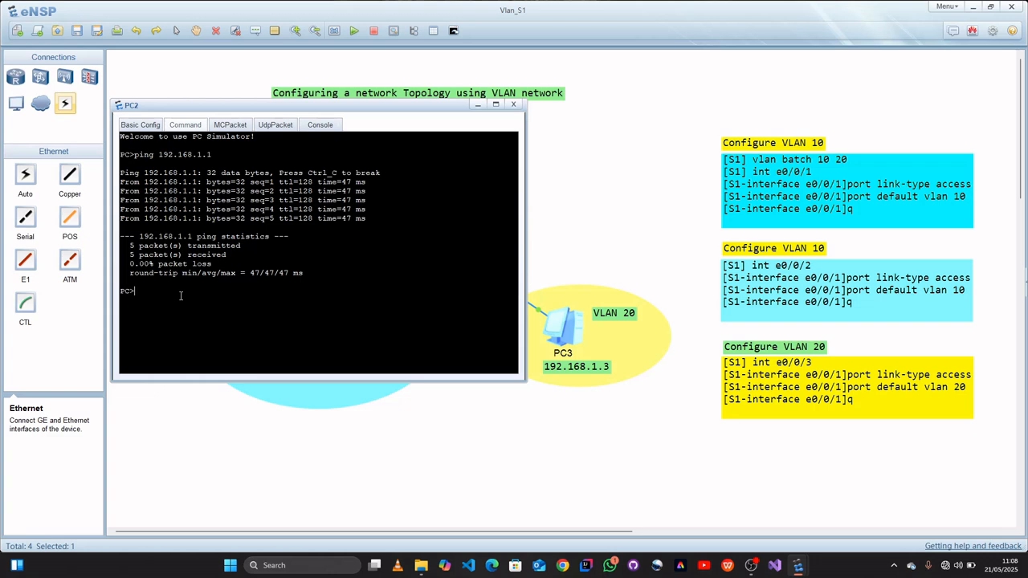
{"action": "key", "text": "Up"}
{"action": "key", "text": "BackSpace"}
{"action": "type", "text": "3"}
{"action": "key", "text": "Return"}
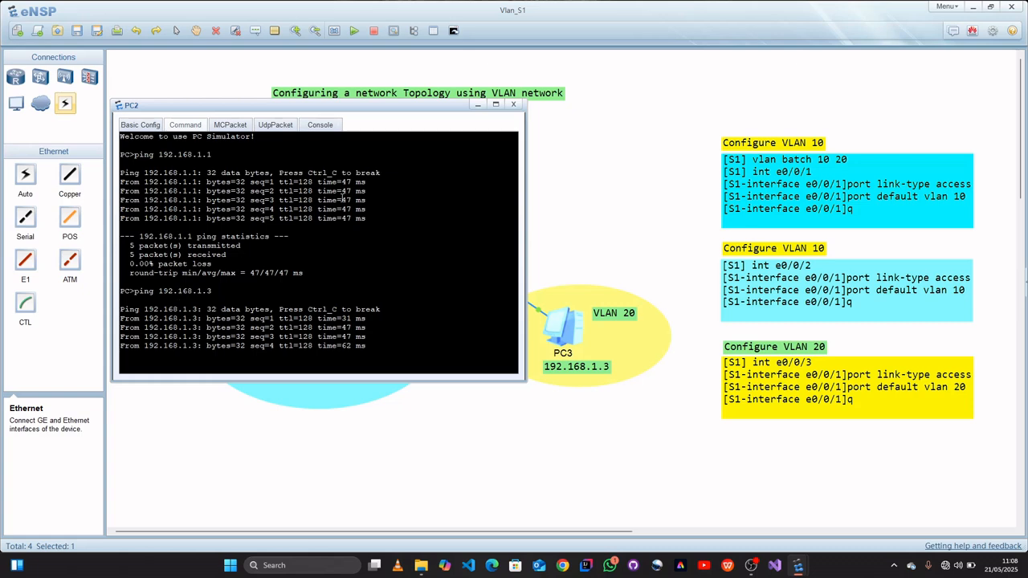
{"action": "left_click", "coordinate": [513, 105]}
Open PC3's command line, ping PC1 at 192.168.1.1 and close the PC3 window.
{"action": "double_click", "coordinate": [555, 329]}
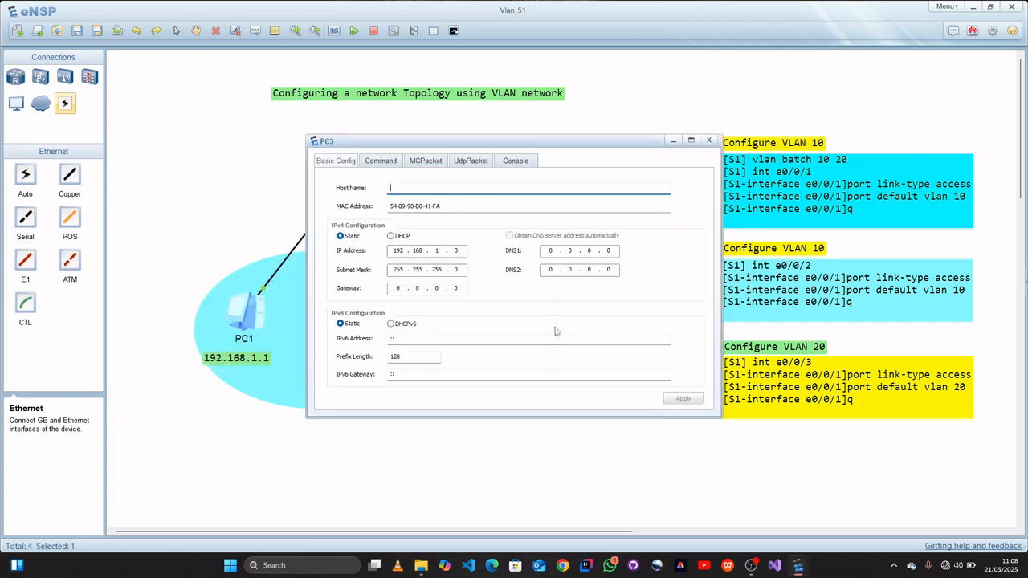
{"action": "left_click", "coordinate": [379, 163]}
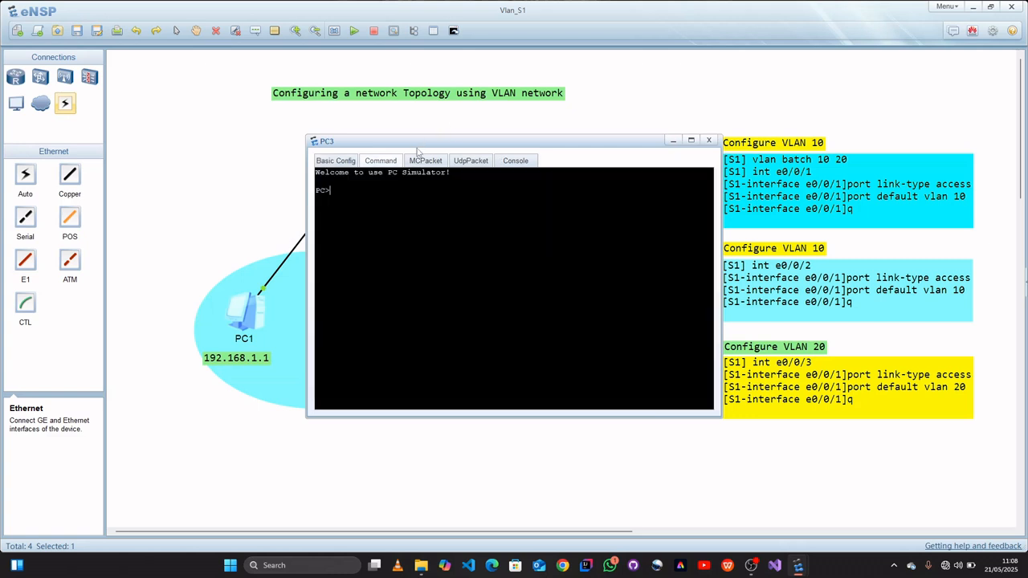
{"action": "left_click_drag", "start_coordinate": [419, 151], "coordinate": [581, 155]}
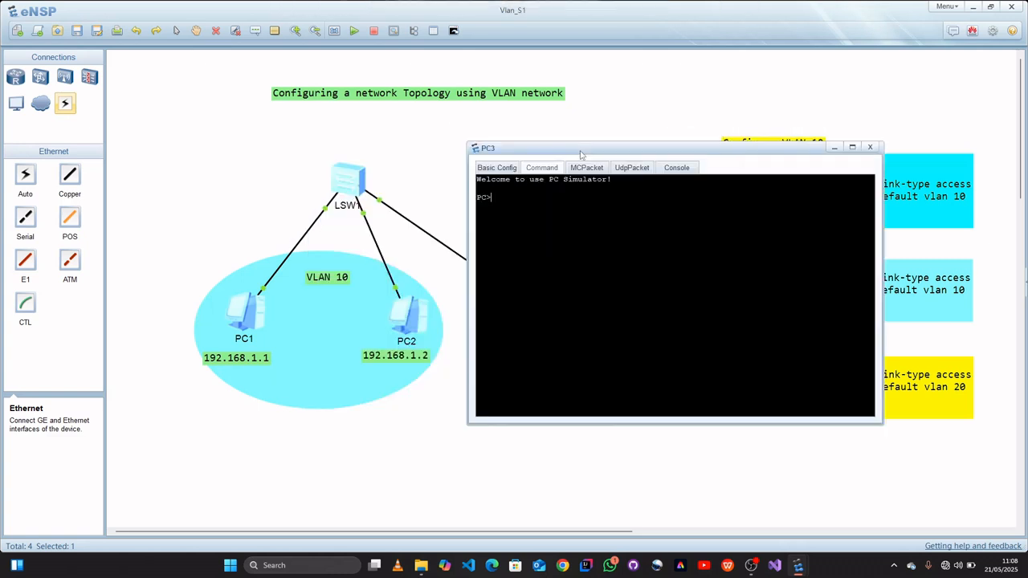
{"action": "type", "text": "ping 192.168.1.1"}
{"action": "key", "text": "Return"}
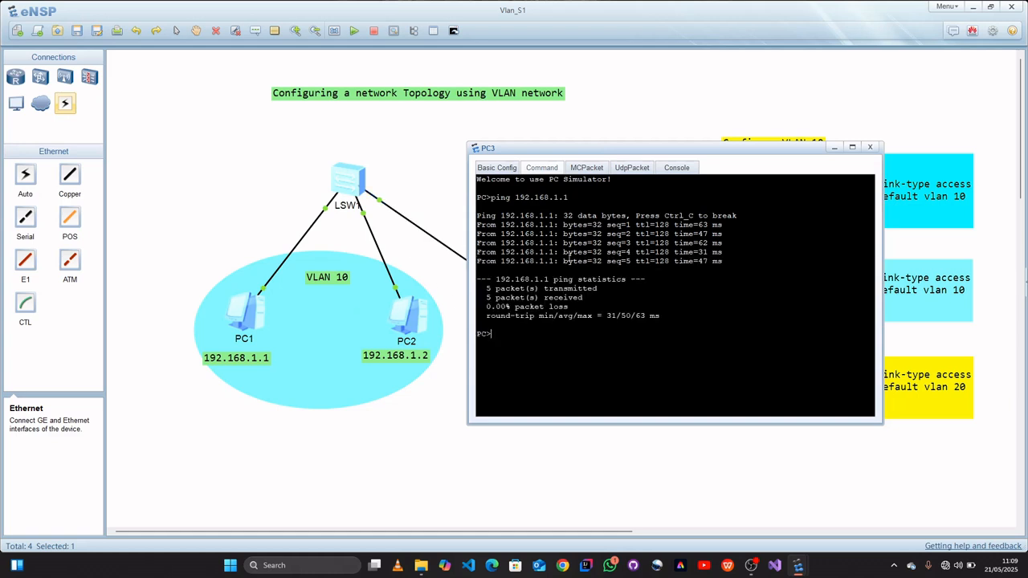
{"action": "left_click", "coordinate": [871, 148]}
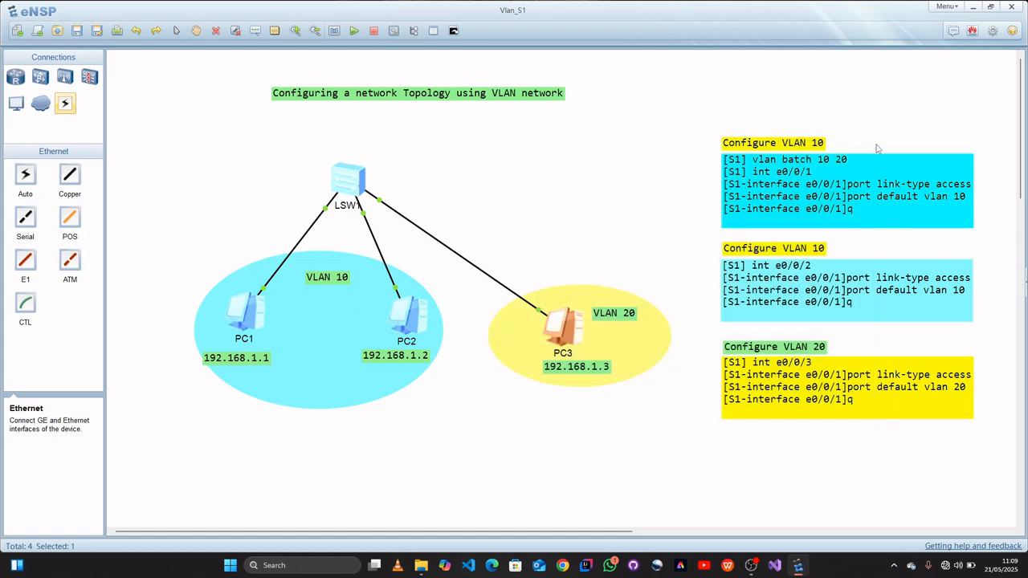
Repeat the previous ping to 192.168.1.2 from PC1's command line and close the window.
{"action": "double_click", "coordinate": [233, 306]}
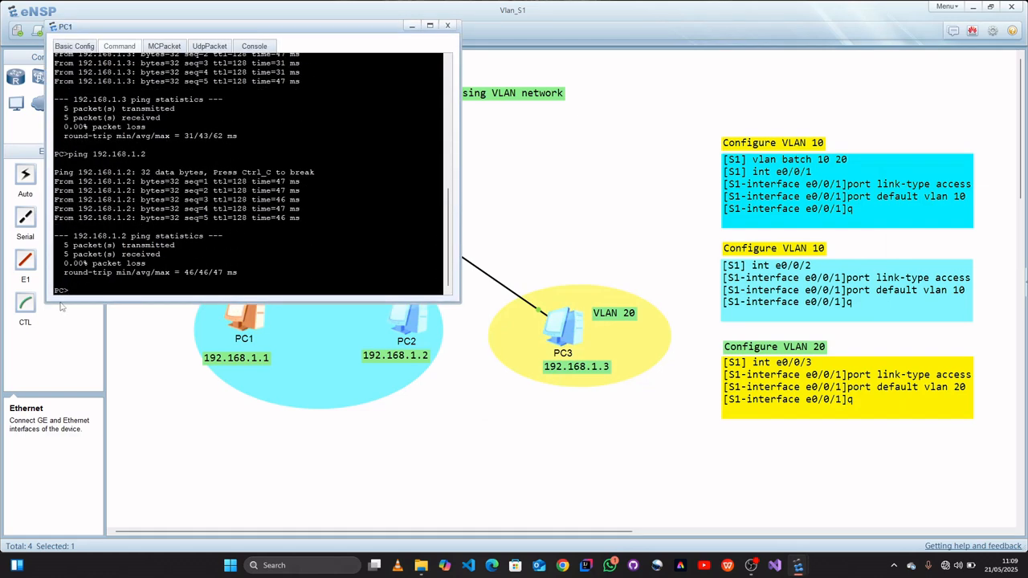
{"action": "key", "text": "Up"}
{"action": "key", "text": "Return"}
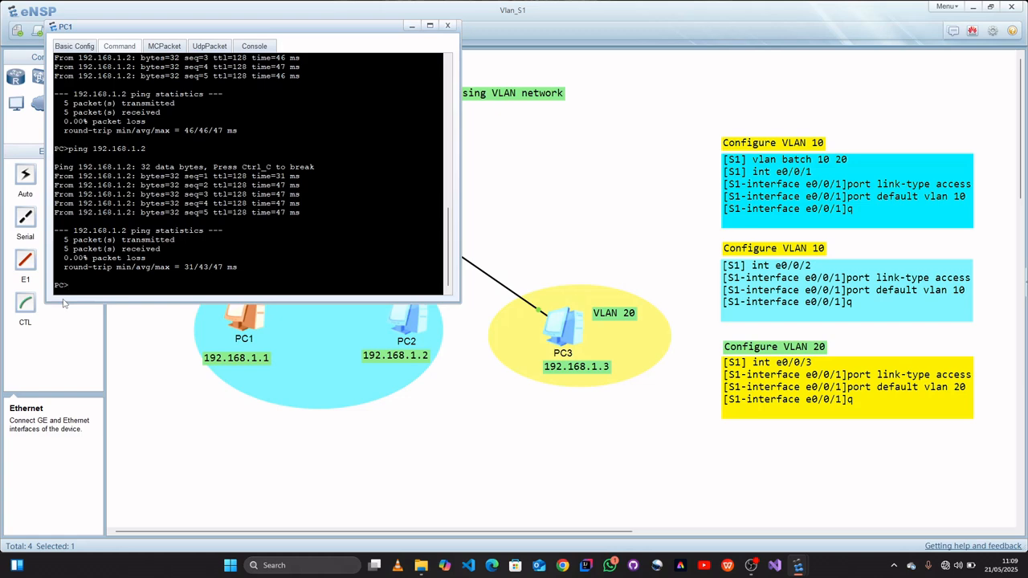
{"action": "left_click", "coordinate": [448, 26]}
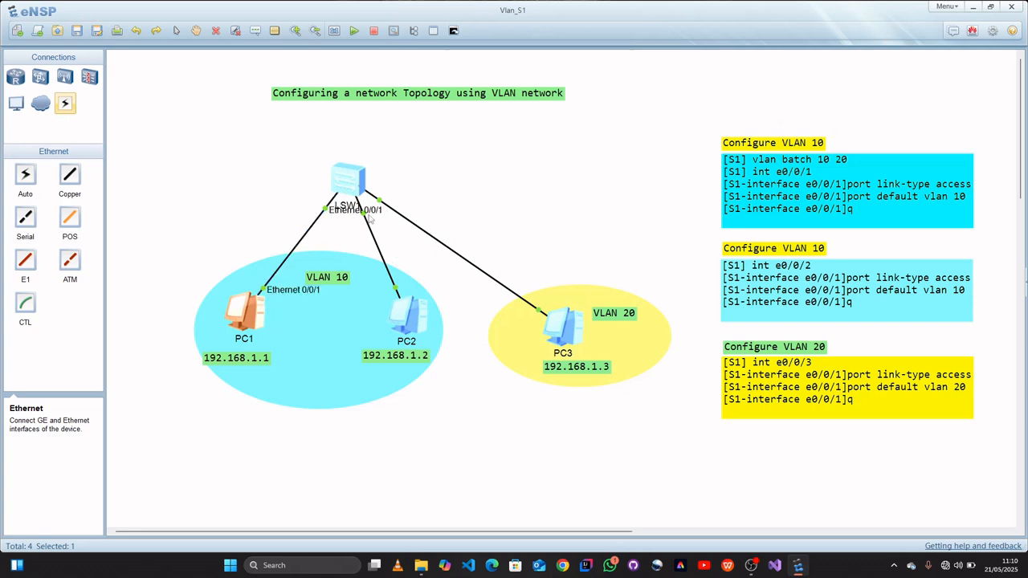
Open the console of switch LSW1 and enter system view with the sys command.
{"action": "double_click", "coordinate": [351, 190]}
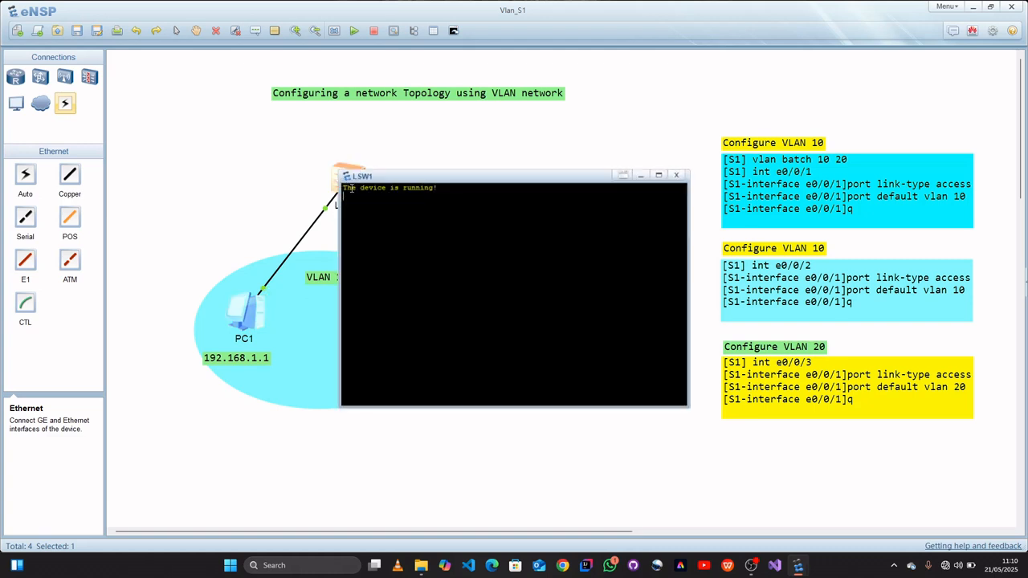
{"action": "key", "text": "Return"}
{"action": "type", "text": "s"}
{"action": "key", "text": "Return"}
{"action": "key", "text": "Return"}
{"action": "type", "text": "sys"}
{"action": "key", "text": "Return"}
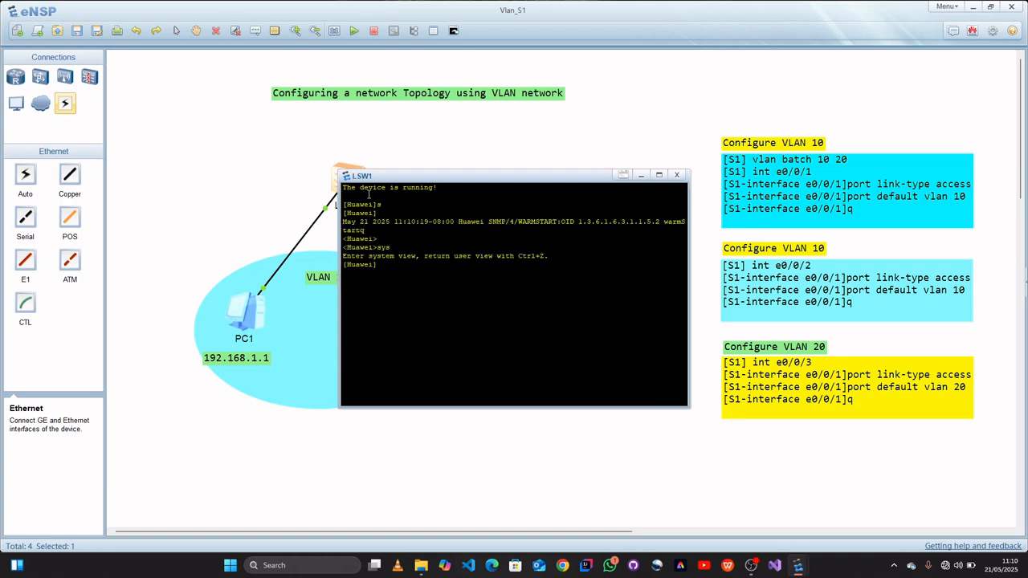
Set the switch's system name to SWCH 1 with sysname and move the console window below the switch.
{"action": "key", "text": "Return"}
{"action": "type", "text": "sysname"}
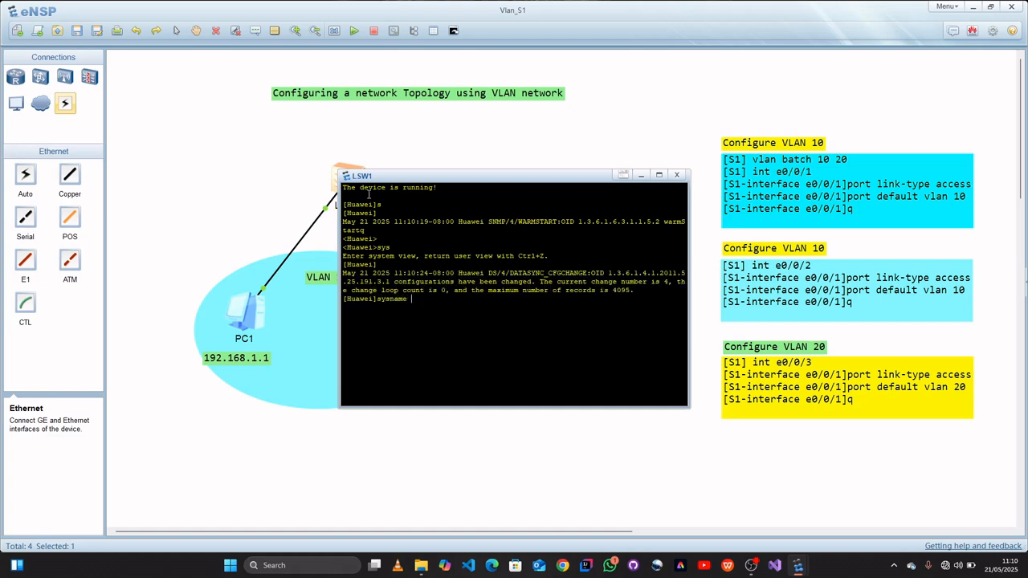
{"action": "type", "text": " SWCH 1"}
{"action": "key", "text": "Return"}
{"action": "key", "text": "Return"}
{"action": "key", "text": "Return"}
{"action": "left_click_drag", "start_coordinate": [479, 180], "coordinate": [444, 287]}
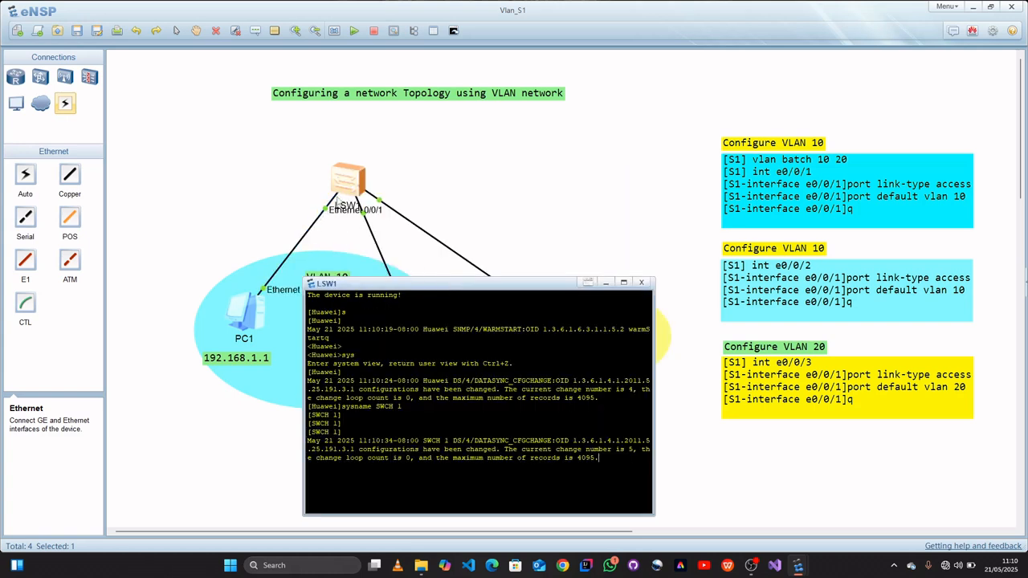
Enter the switch's Ethernet interface view with the command int e0/0/1.
{"action": "key", "text": "Return"}
{"action": "key", "text": "Return"}
{"action": "key", "text": "Return"}
{"action": "type", "text": "INT"}
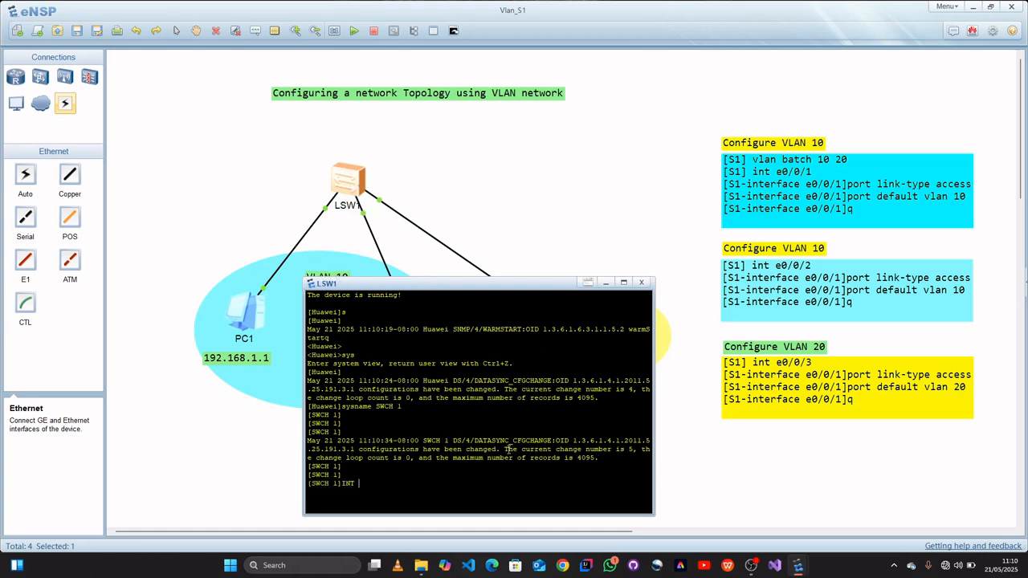
{"action": "key", "text": "BackSpace"}
{"action": "key", "text": "BackSpace"}
{"action": "key", "text": "BackSpace"}
{"action": "type", "text": "int e0/0/1"}
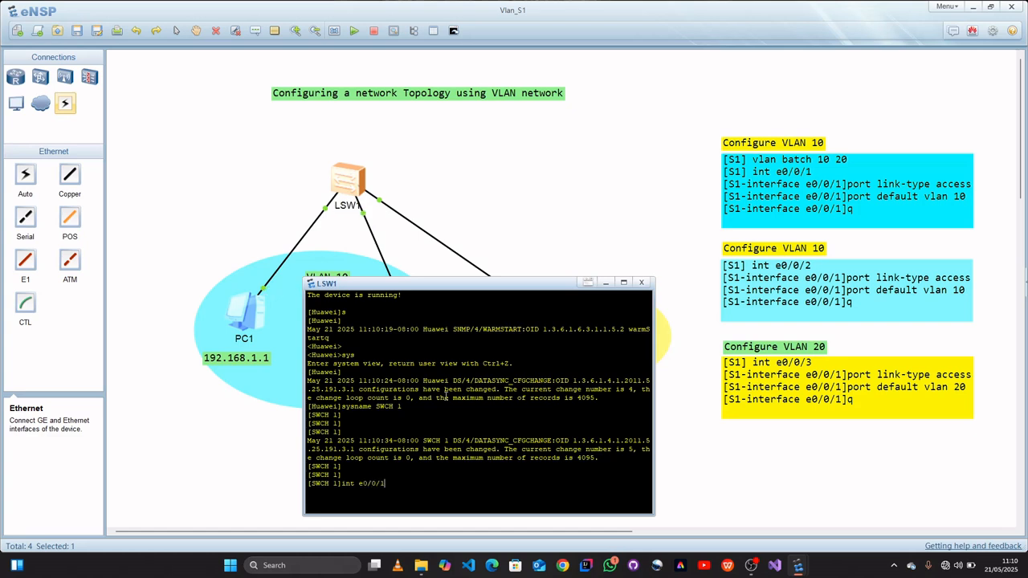
{"action": "key", "text": "Return"}
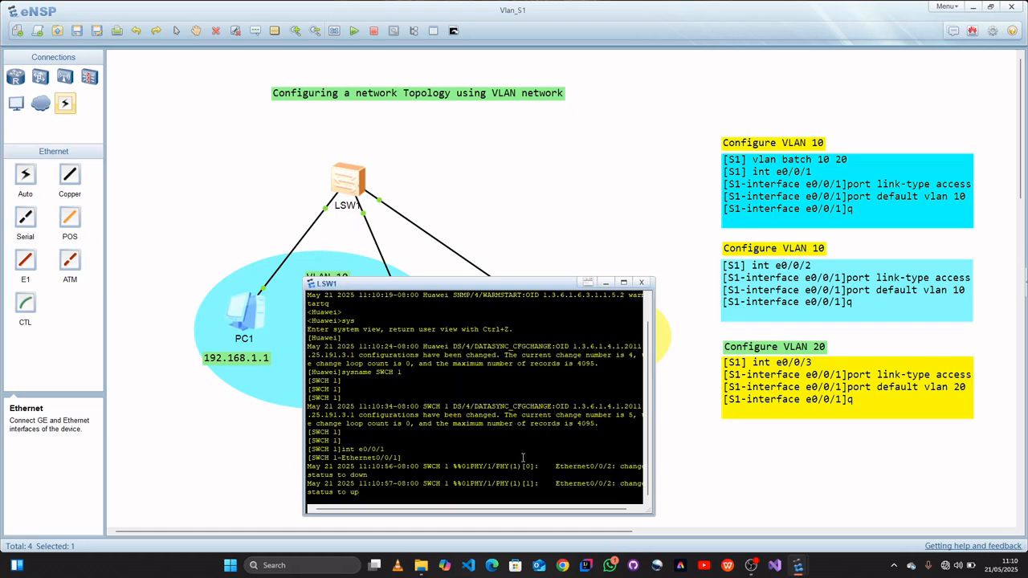
Set the Ethernet0/0/1 port to access mode with port link-type access and shift the console window clear of the topology.
{"action": "key", "text": "Return"}
{"action": "key", "text": "Return"}
{"action": "type", "text": "p"}
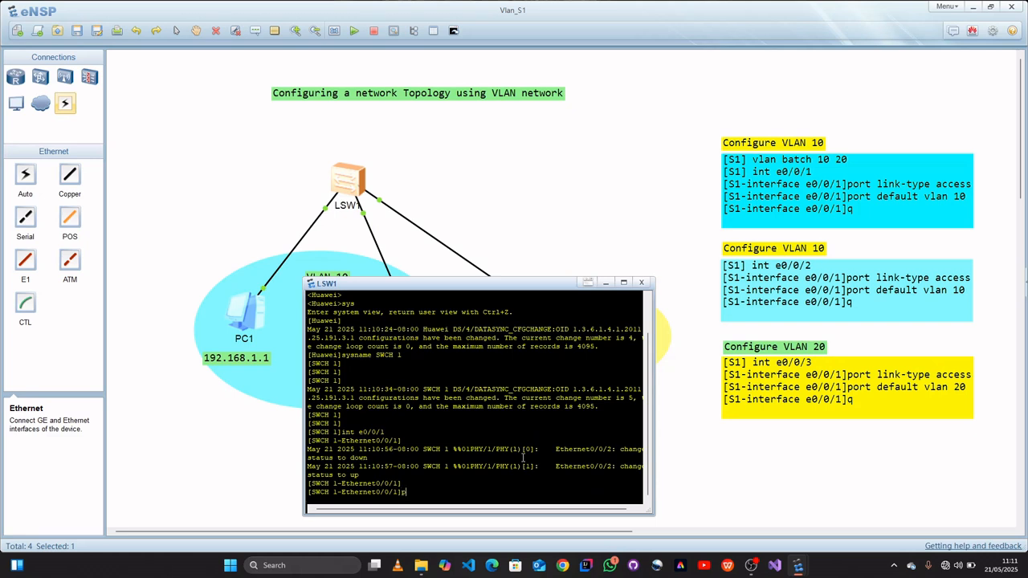
{"action": "type", "text": "ort link-type access"}
{"action": "key", "text": "Return"}
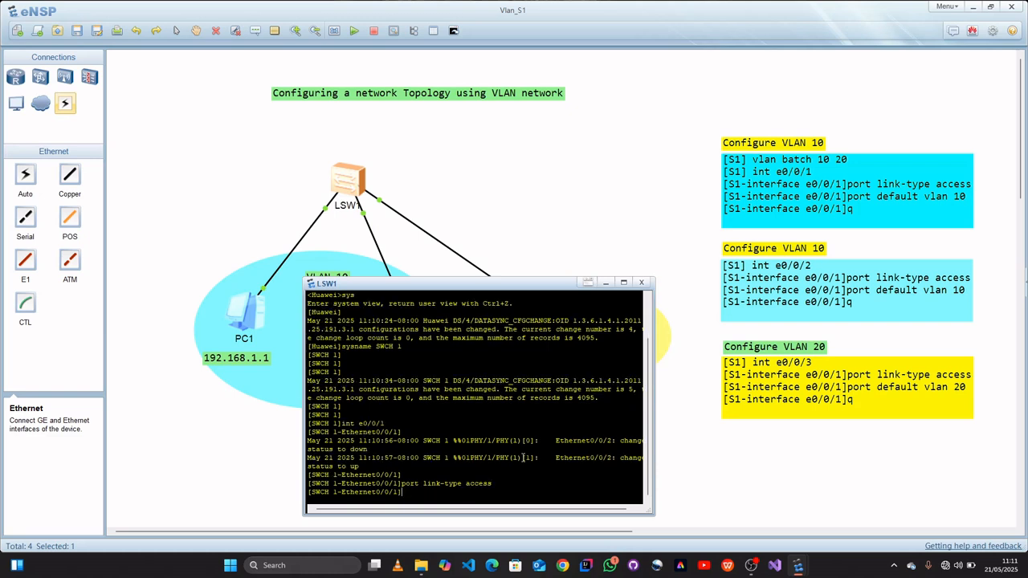
{"action": "left_click_drag", "start_coordinate": [470, 289], "coordinate": [491, 304]}
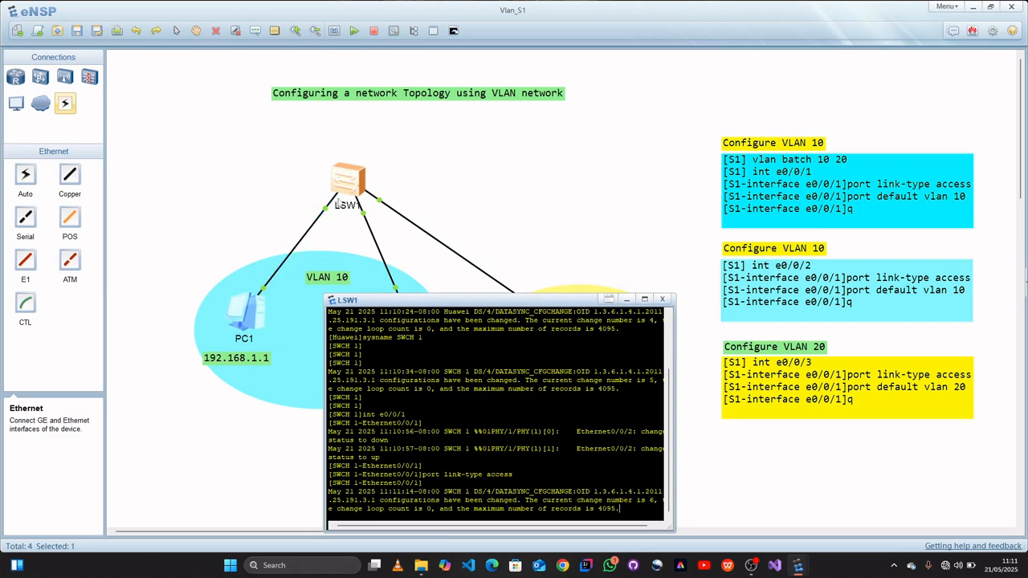
Try to assign Ethernet0/0/1 to VLAN 10 with the command port default vlan 10.
{"action": "mouse_move", "coordinate": [333, 212]}
{"action": "key", "text": "Return"}
{"action": "type", "text": "po"}
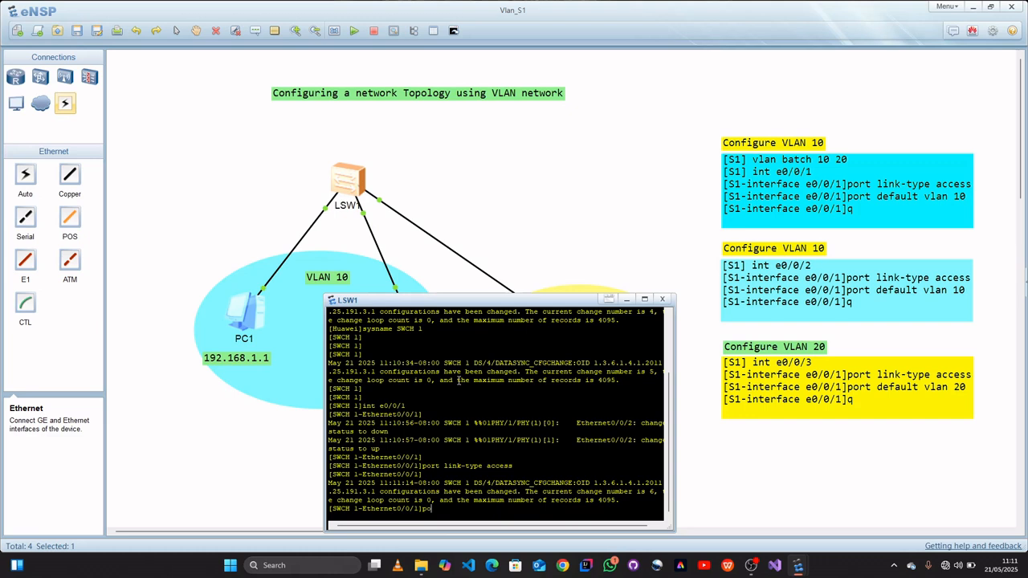
{"action": "type", "text": "rt default vlan 10"}
{"action": "key", "text": "Return"}
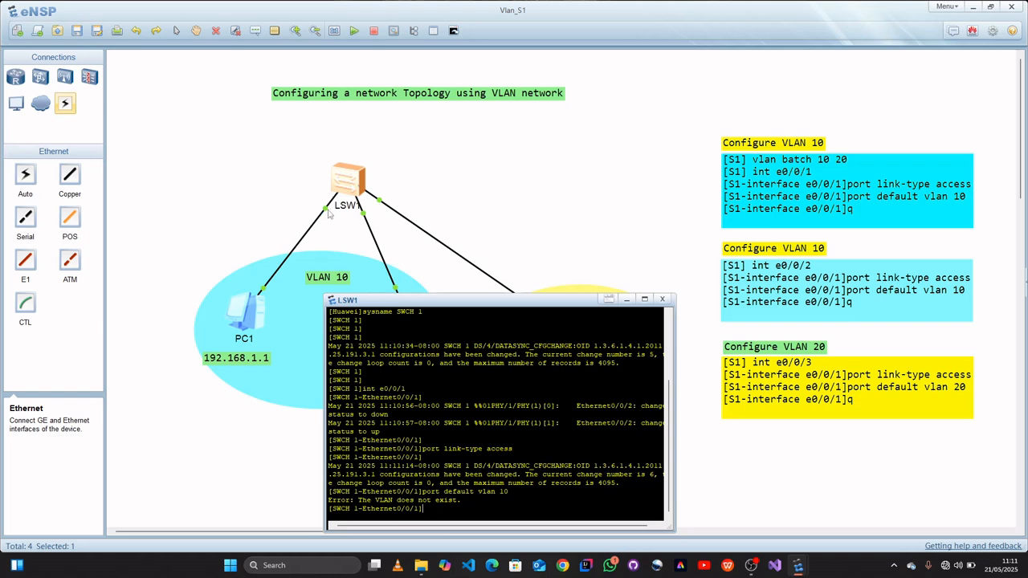
{"action": "mouse_move", "coordinate": [327, 211]}
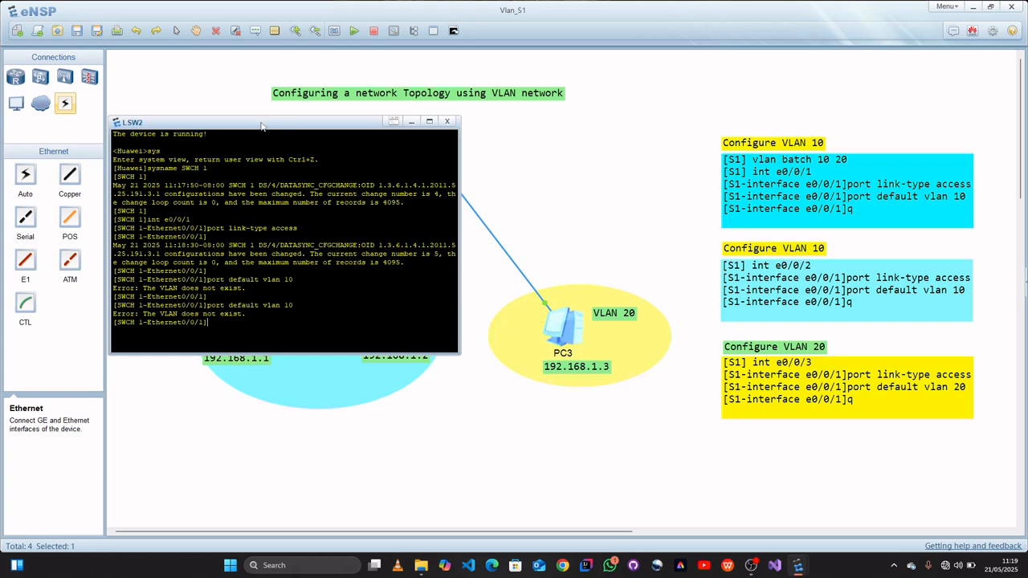
Highlight the last error text in LSW2's console, move the console below the switch, and return to the topology.
{"action": "left_click_drag", "start_coordinate": [281, 124], "coordinate": [304, 125]}
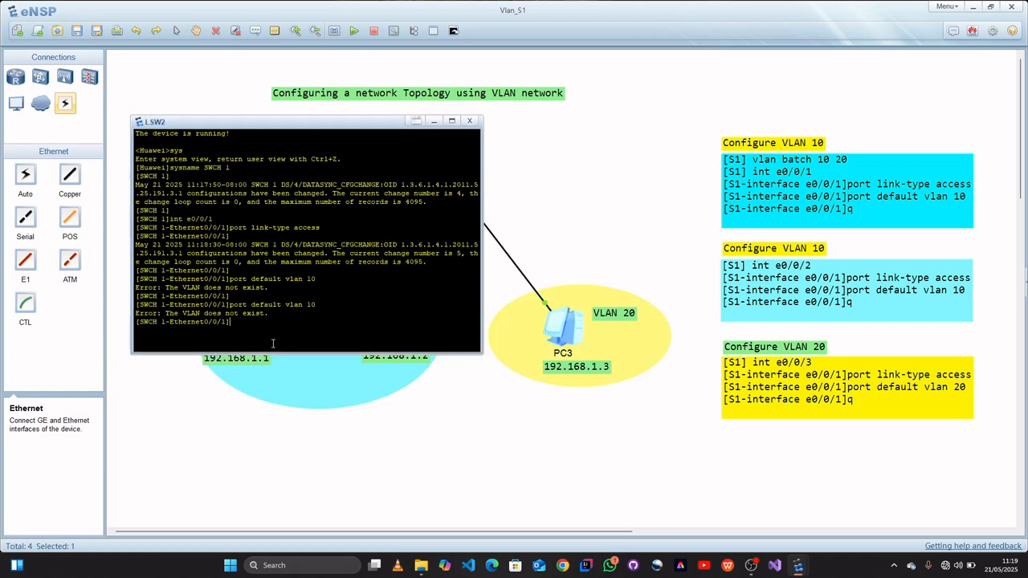
{"action": "left_click_drag", "start_coordinate": [164, 314], "coordinate": [272, 317]}
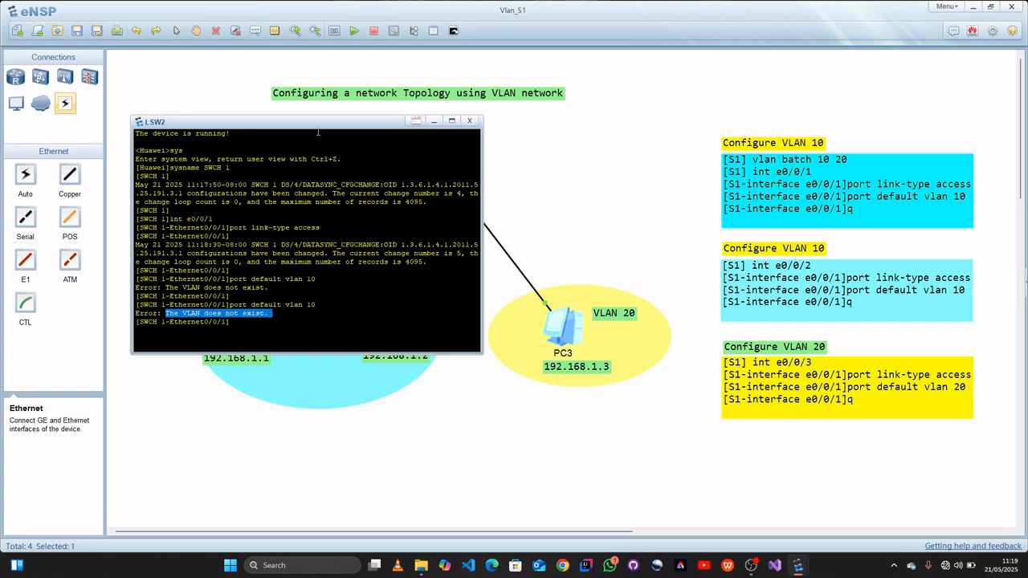
{"action": "left_click_drag", "start_coordinate": [311, 126], "coordinate": [340, 307]}
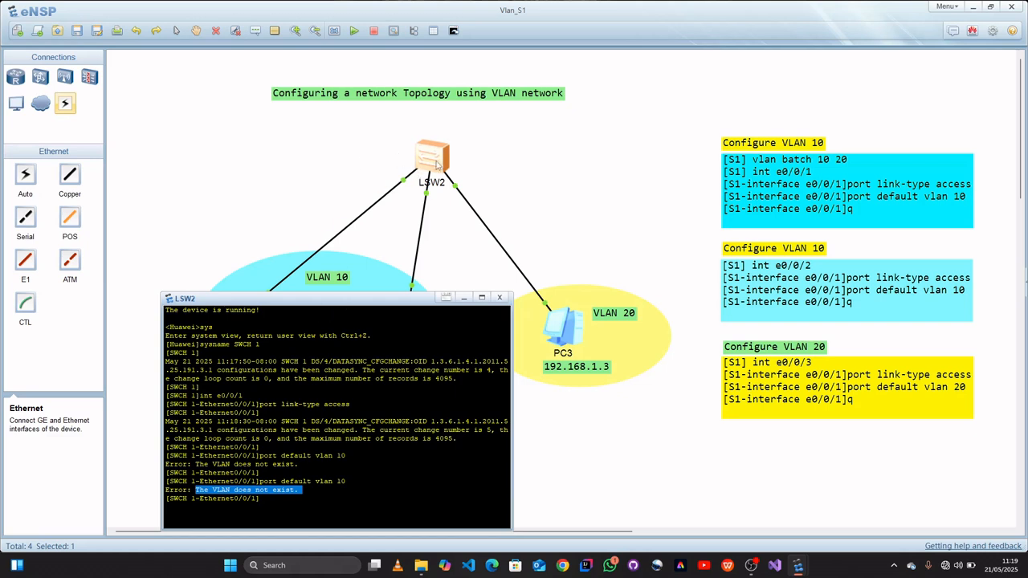
{"action": "left_click", "coordinate": [326, 271]}
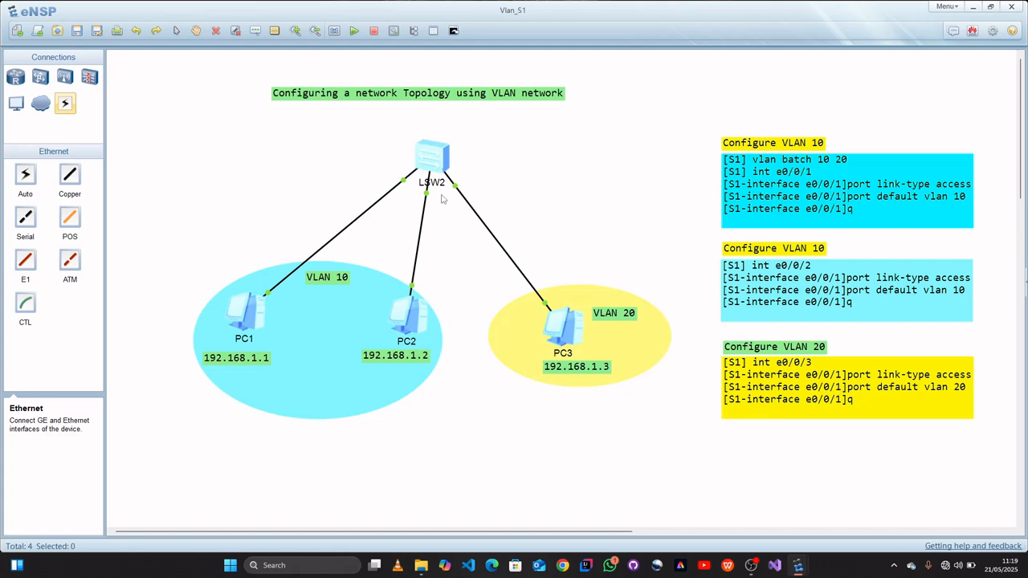
Reopen LSW2's console and leave the Ethernet0/0/1 interface view with q.
{"action": "double_click", "coordinate": [430, 165]}
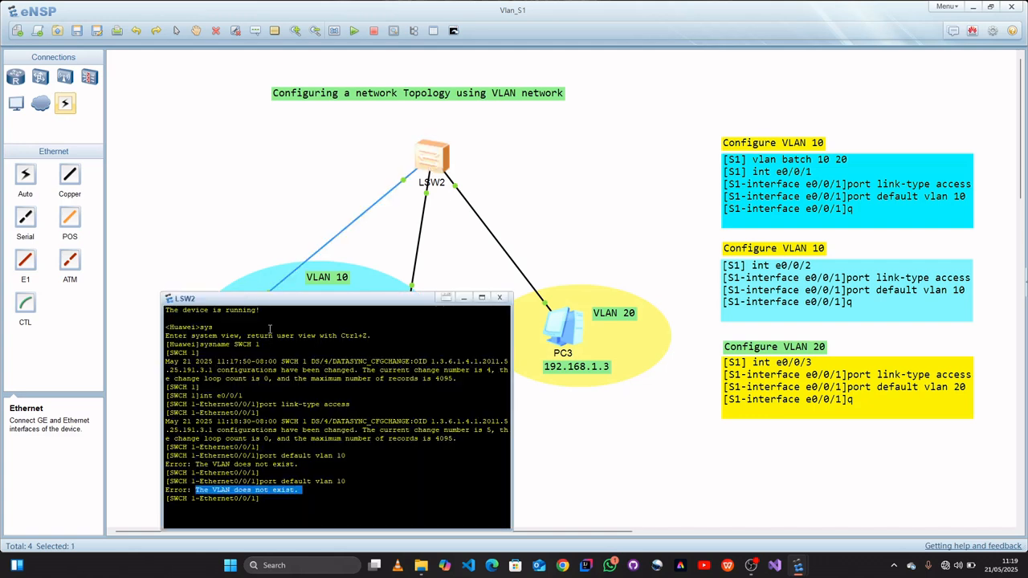
{"action": "left_click_drag", "start_coordinate": [314, 299], "coordinate": [273, 217]}
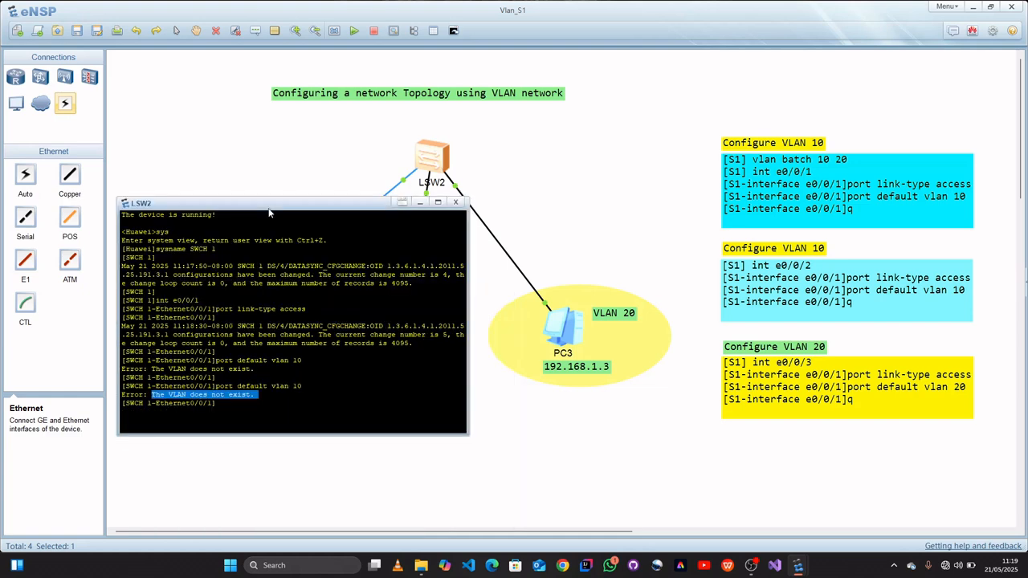
{"action": "left_click", "coordinate": [252, 399]}
{"action": "type", "text": "q"}
{"action": "key", "text": "Return"}
{"action": "key", "text": "Return"}
{"action": "key", "text": "Return"}
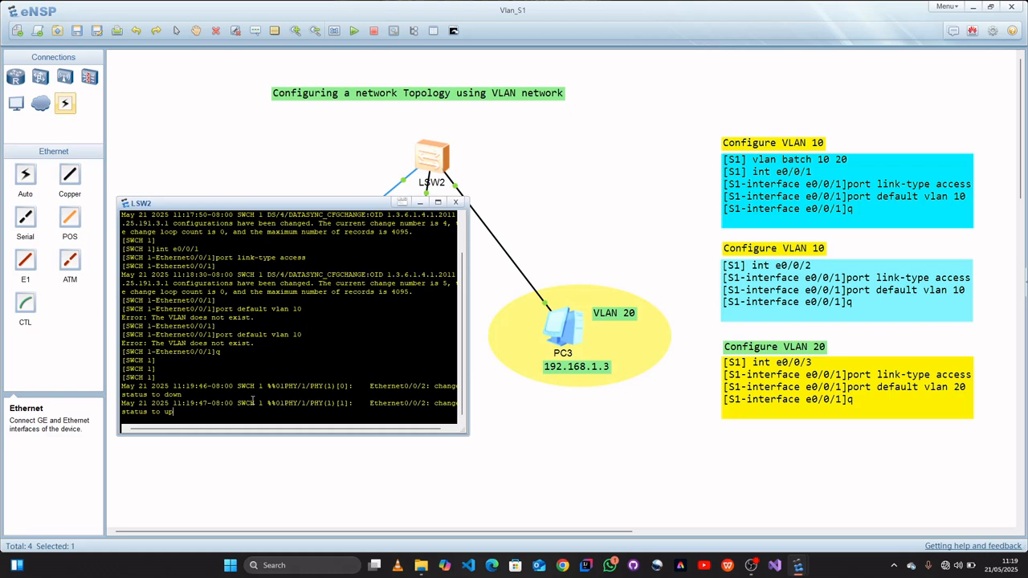
{"action": "key", "text": "Return"}
{"action": "key", "text": "Return"}
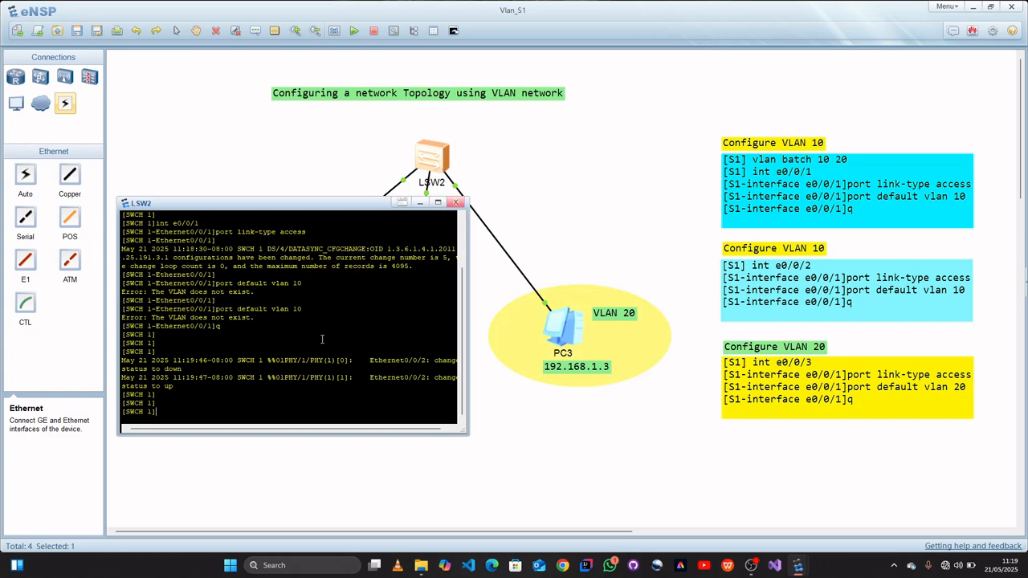
Create VLANs 10 and 20 on LSW2 with the command vlan batch 10 20.
{"action": "key", "text": "BackSpace"}
{"action": "type", "text": "vlan batch 10 29"}
{"action": "key", "text": "BackSpace"}
{"action": "type", "text": "0"}
{"action": "key", "text": "Return"}
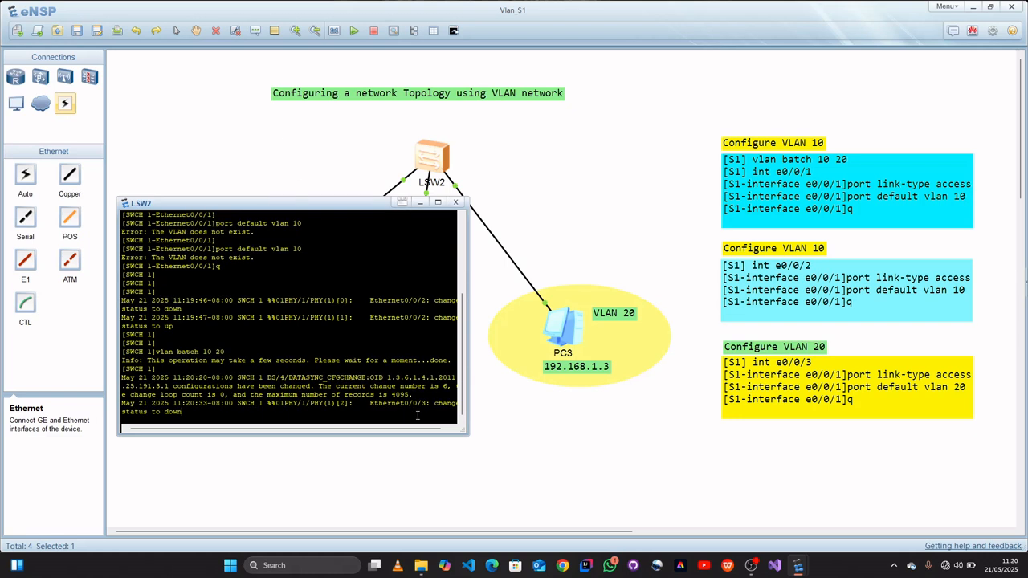
Move the console window below the switch and enter the first port's interface view with int e0/0/1.
{"action": "left_click_drag", "start_coordinate": [294, 207], "coordinate": [307, 273]}
{"action": "key", "text": "Return"}
{"action": "key", "text": "Return"}
{"action": "key", "text": "Return"}
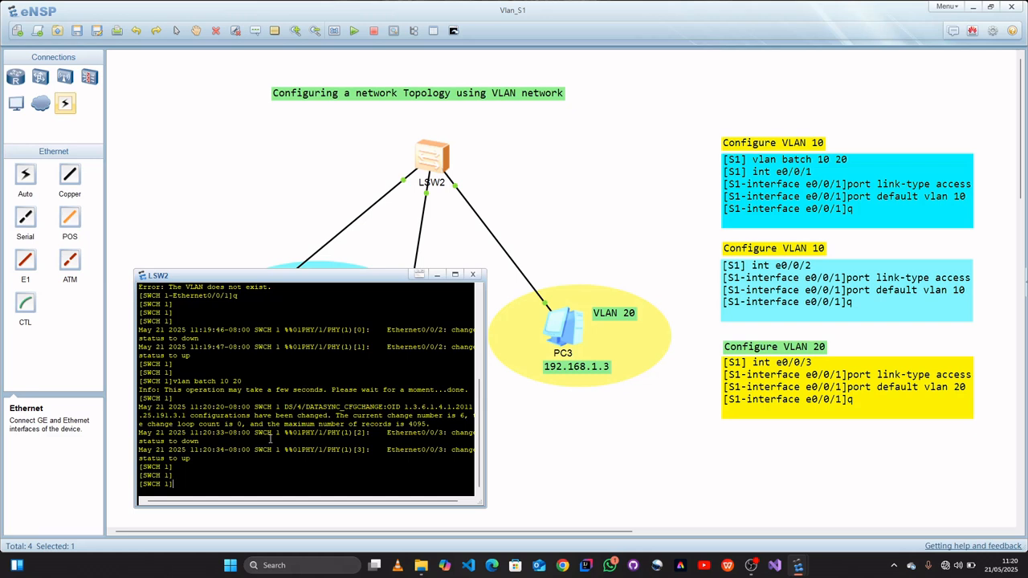
{"action": "key", "text": "Up"}
{"action": "key", "text": "Up"}
{"action": "key", "text": "Up"}
{"action": "key", "text": "Up"}
{"action": "key", "text": "Up"}
{"action": "key", "text": "Return"}
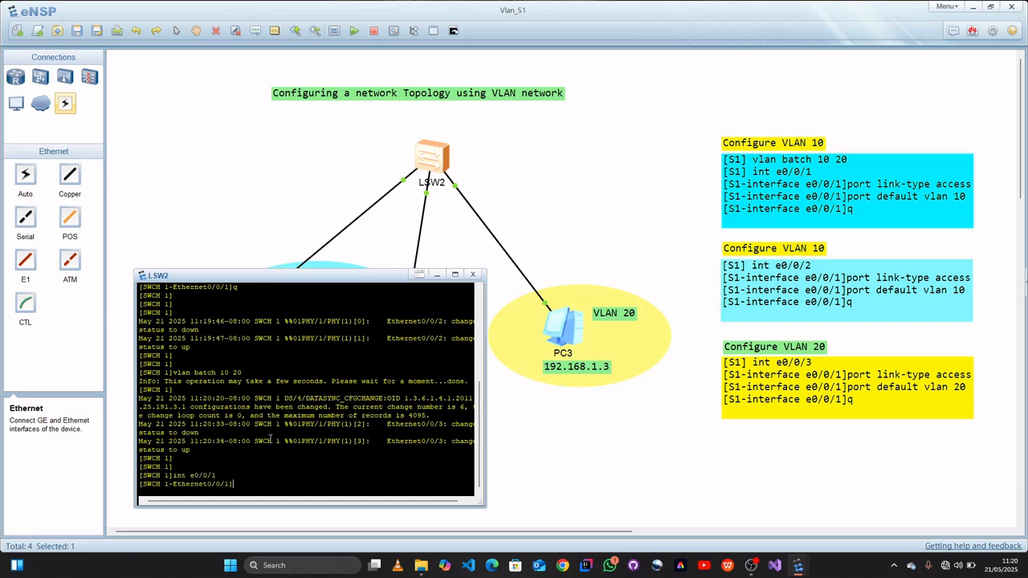
Apply port link-type access to Ethernet0/0/1 on LSW2.
{"action": "key", "text": "Up"}
{"action": "key", "text": "Up"}
{"action": "key", "text": "Up"}
{"action": "key", "text": "Up"}
{"action": "key", "text": "Up"}
{"action": "key", "text": "Return"}
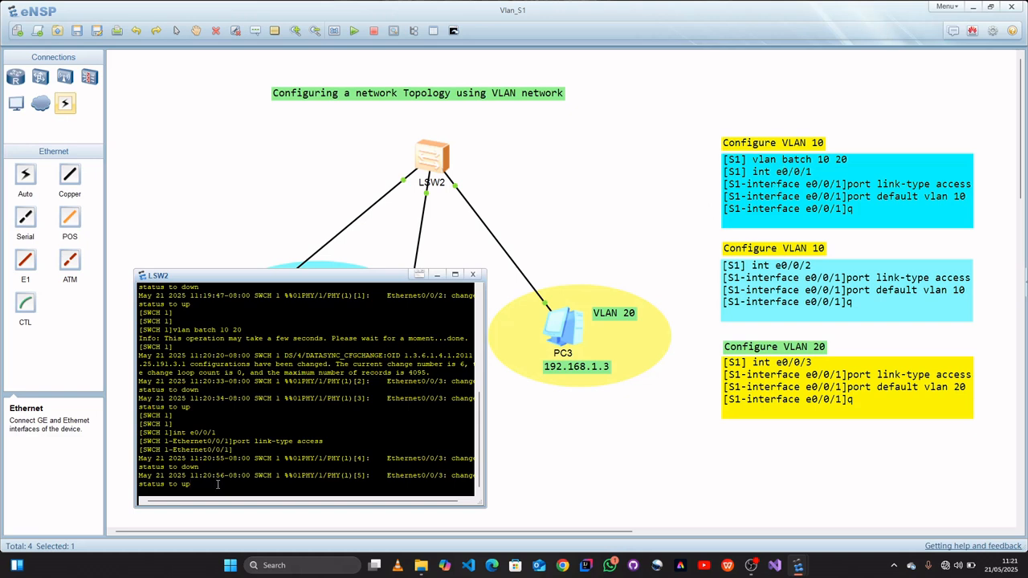
Assign Ethernet0/0/1 on LSW2 to VLAN 10 with port default vlan 10.
{"action": "key", "text": "Return"}
{"action": "type", "text": "port link-type access"}
{"action": "key", "text": "Up"}
{"action": "key", "text": "Up"}
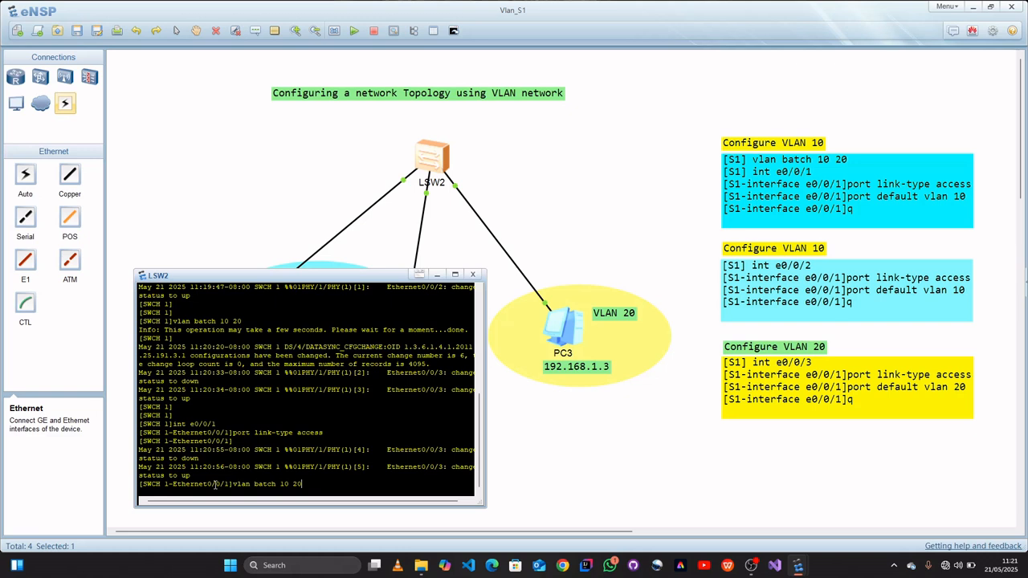
{"action": "key", "text": "Up"}
{"action": "key", "text": "Up"}
{"action": "key", "text": "Return"}
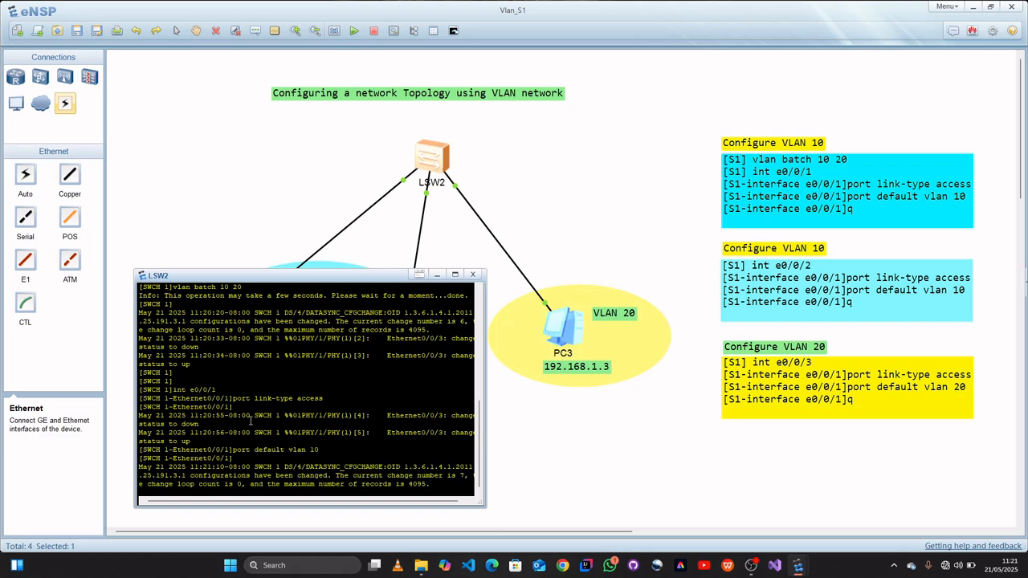
Clear the console output and return from the Ethernet0/0/1 interface to system view with q.
{"action": "right_click", "coordinate": [251, 421]}
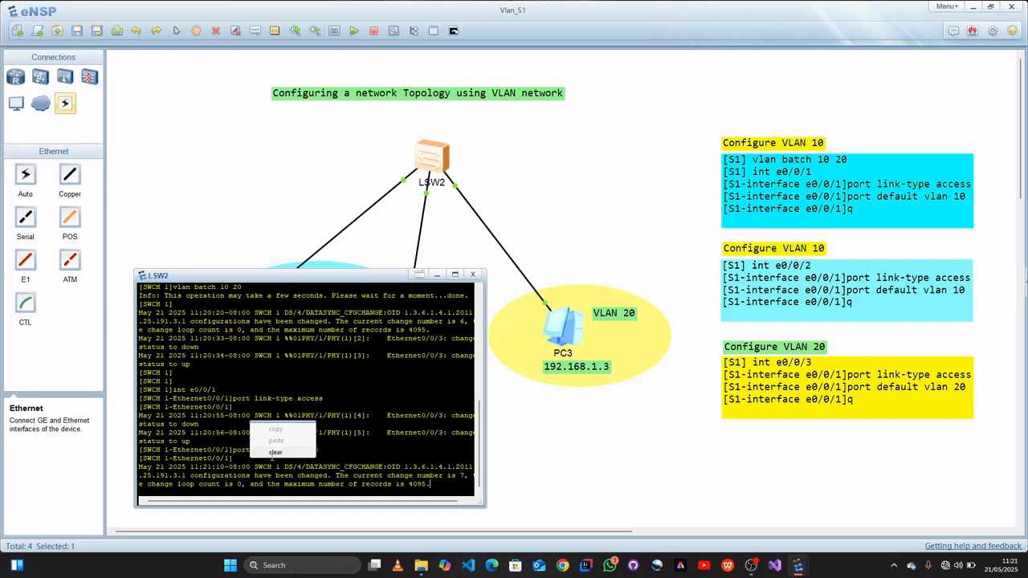
{"action": "left_click", "coordinate": [273, 452]}
{"action": "key", "text": "Return"}
{"action": "type", "text": "q"}
{"action": "key", "text": "Return"}
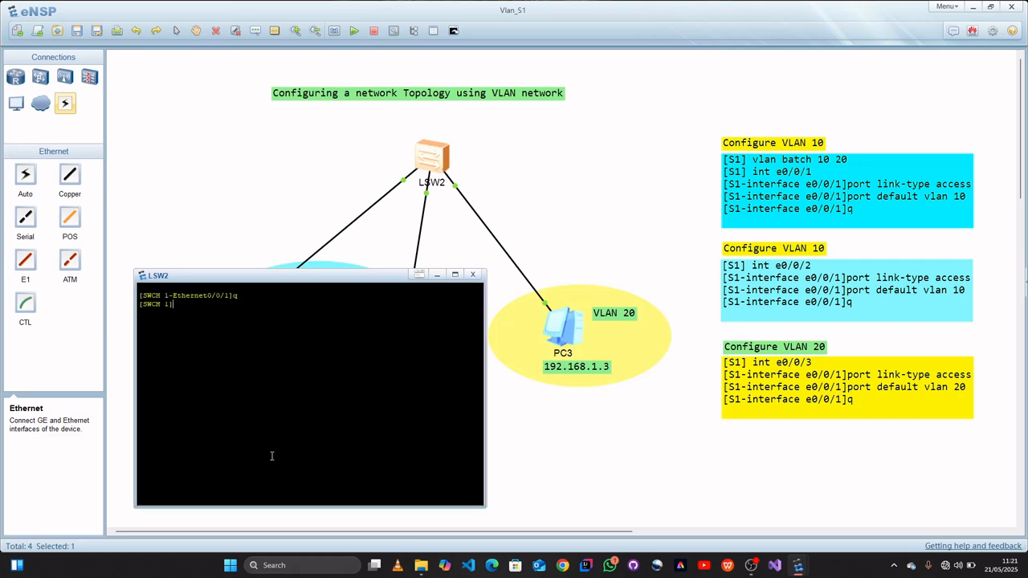
{"action": "key", "text": "Return"}
{"action": "key", "text": "Return"}
{"action": "key", "text": "Return"}
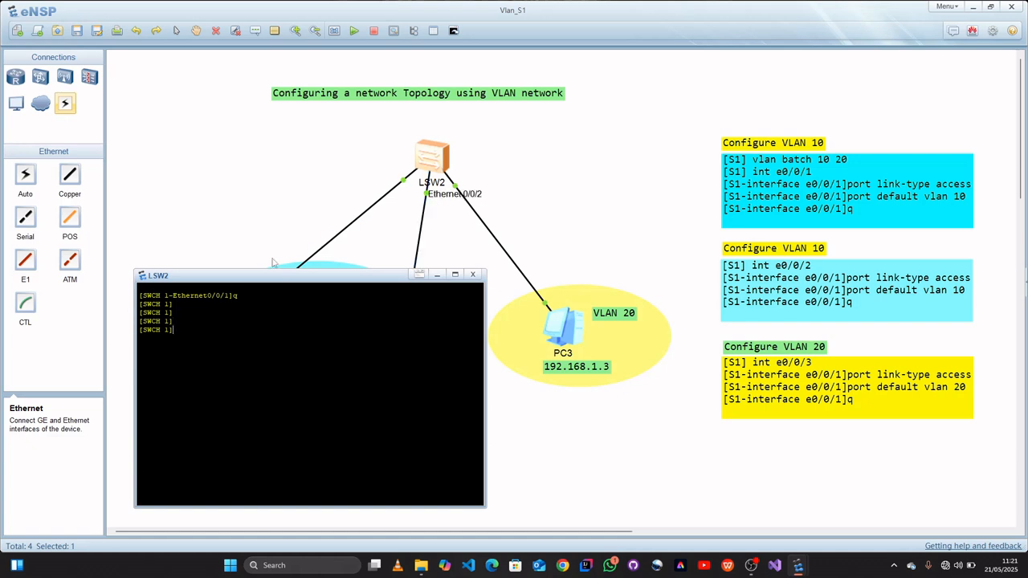
Enter the second port's interface view with the command int e0/0/2.
{"action": "key", "text": "Up"}
{"action": "key", "text": "Up"}
{"action": "key", "text": "Up"}
{"action": "key", "text": "Up"}
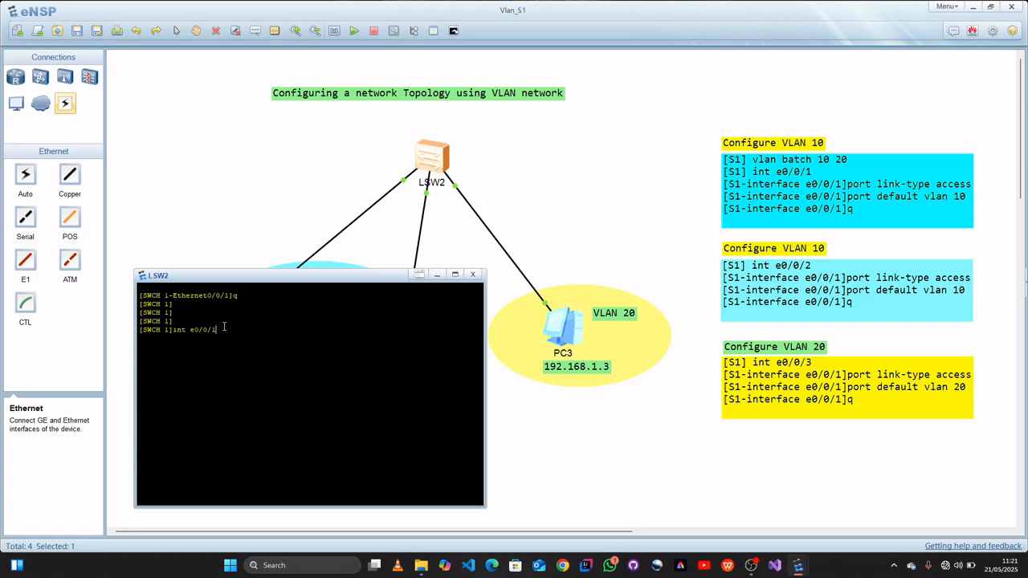
{"action": "type", "text": "2"}
{"action": "key", "text": "Return"}
Set Ethernet0/0/2 to access mode with port link-type access and move the console window to uncover the PCs.
{"action": "type", "text": "port default vlan 10"}
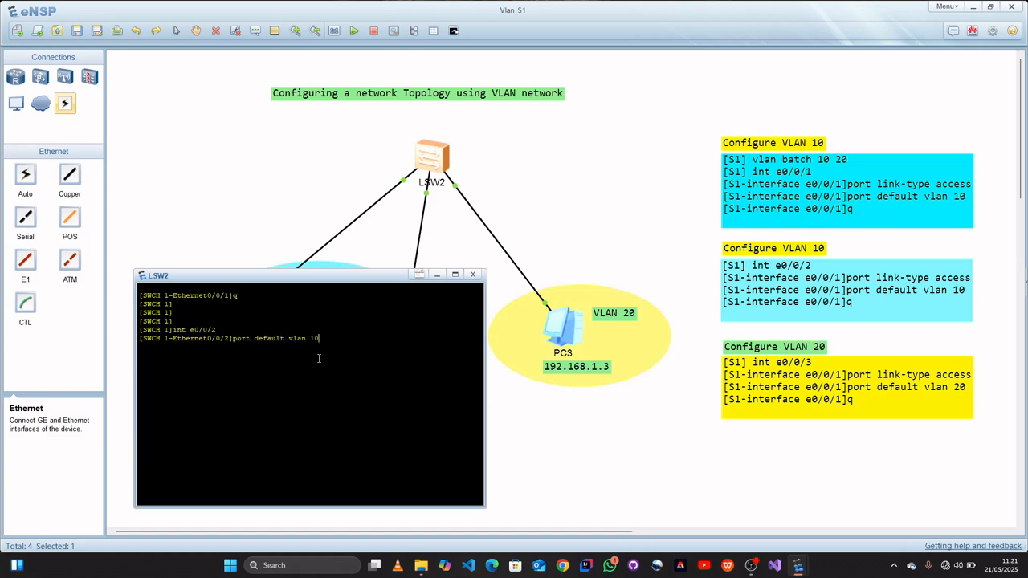
{"action": "key", "text": "Up"}
{"action": "key", "text": "Return"}
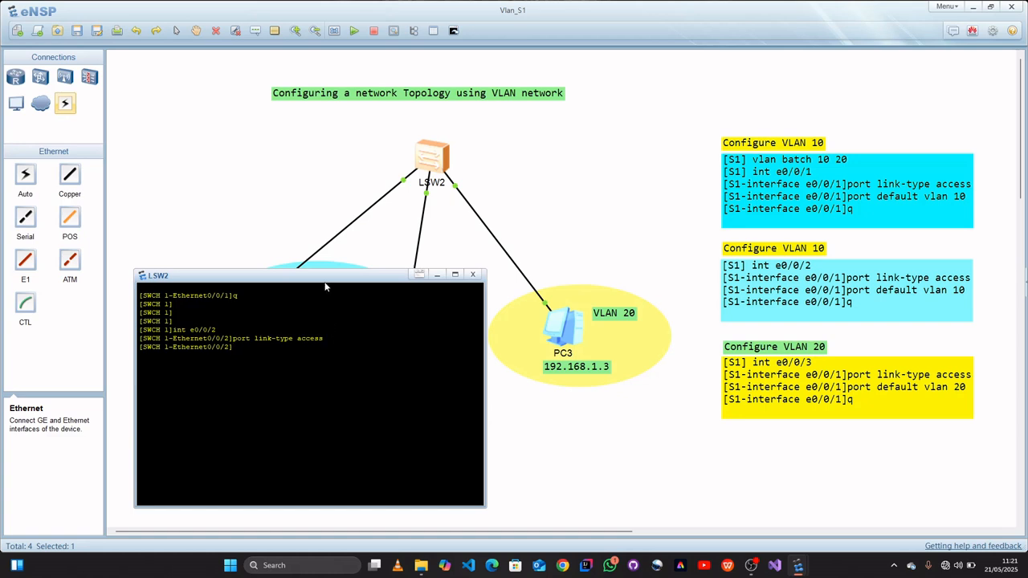
{"action": "left_click_drag", "start_coordinate": [324, 281], "coordinate": [204, 105]}
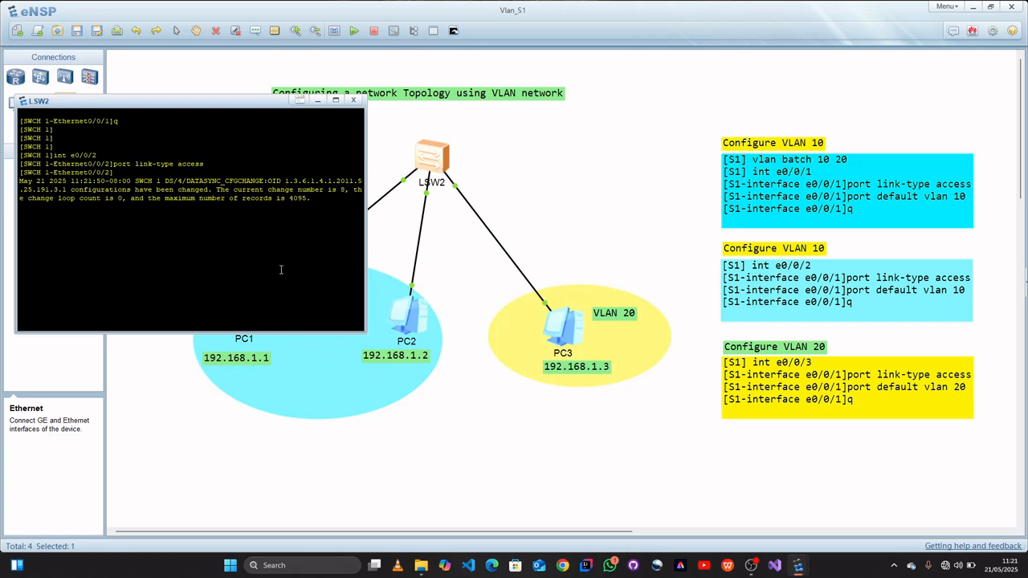
Assign Ethernet0/0/2 to VLAN 10 with port default vlan 10.
{"action": "key", "text": "Return"}
{"action": "key", "text": "Return"}
{"action": "key", "text": "Return"}
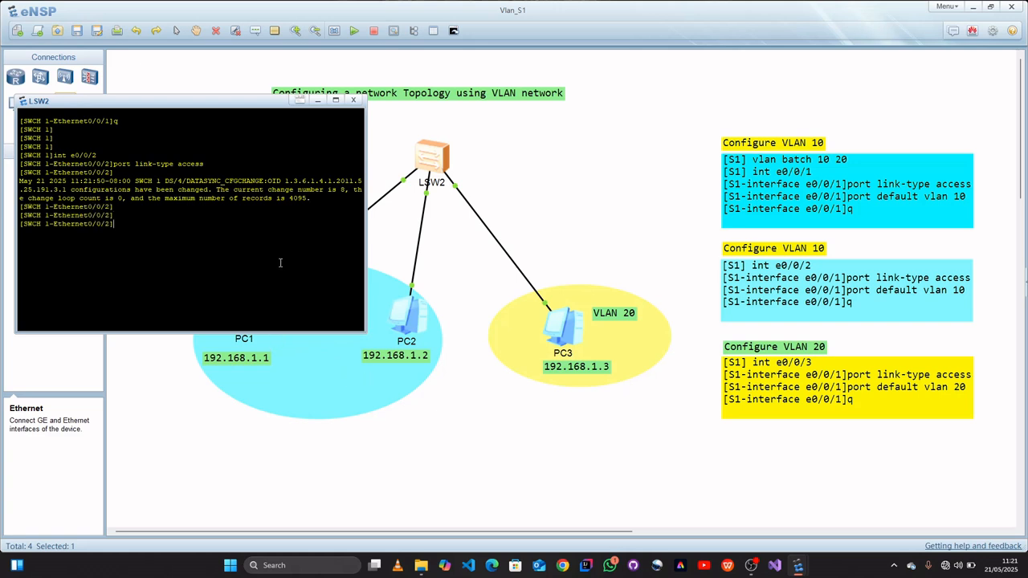
{"action": "type", "text": "port default vlan 10"}
{"action": "key", "text": "Return"}
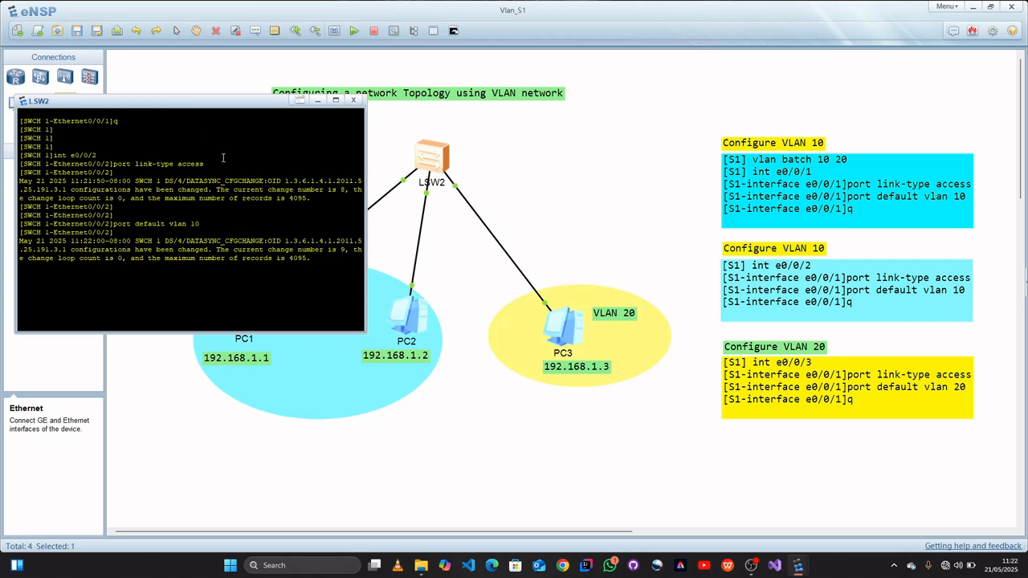
Move the console window below the switch and leave the Ethernet0/0/2 interface view with q.
{"action": "left_click_drag", "start_coordinate": [200, 98], "coordinate": [242, 223]}
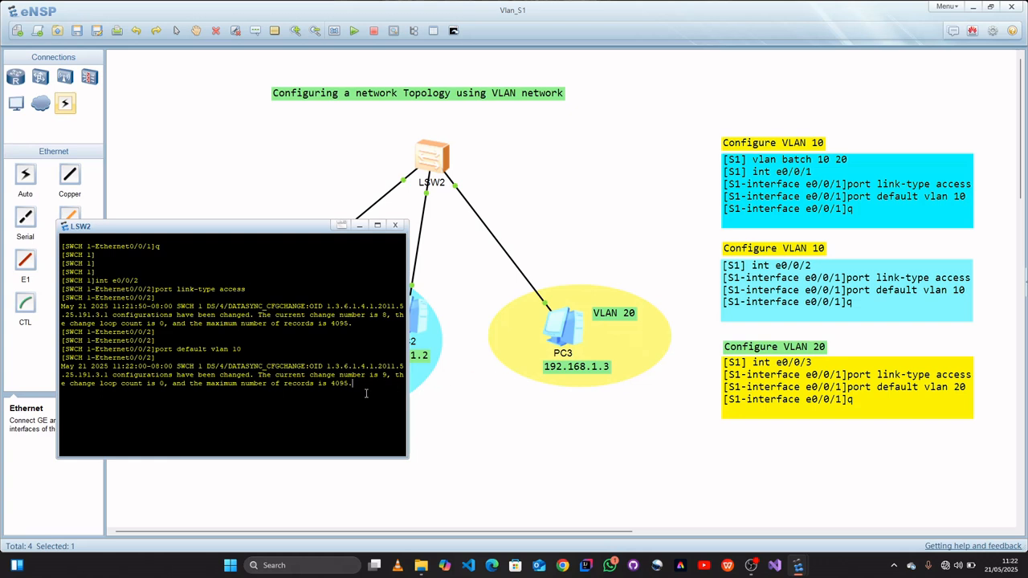
{"action": "key", "text": "Return"}
{"action": "type", "text": "q"}
{"action": "key", "text": "Return"}
{"action": "key", "text": "Return"}
{"action": "key", "text": "Return"}
{"action": "key", "text": "Return"}
{"action": "key", "text": "Return"}
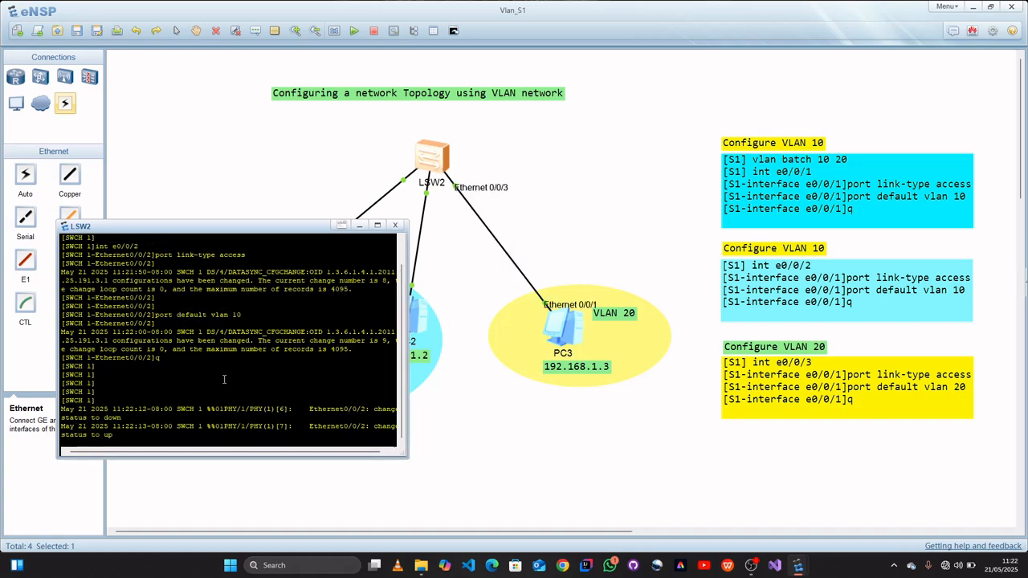
Enter the third port's interface view with the command int e0/0/3.
{"action": "key", "text": "Return"}
{"action": "key", "text": "Return"}
{"action": "key", "text": "Return"}
{"action": "type", "text": "int e0/0/2"}
{"action": "key", "text": "BackSpace"}
{"action": "type", "text": "3"}
{"action": "key", "text": "Return"}
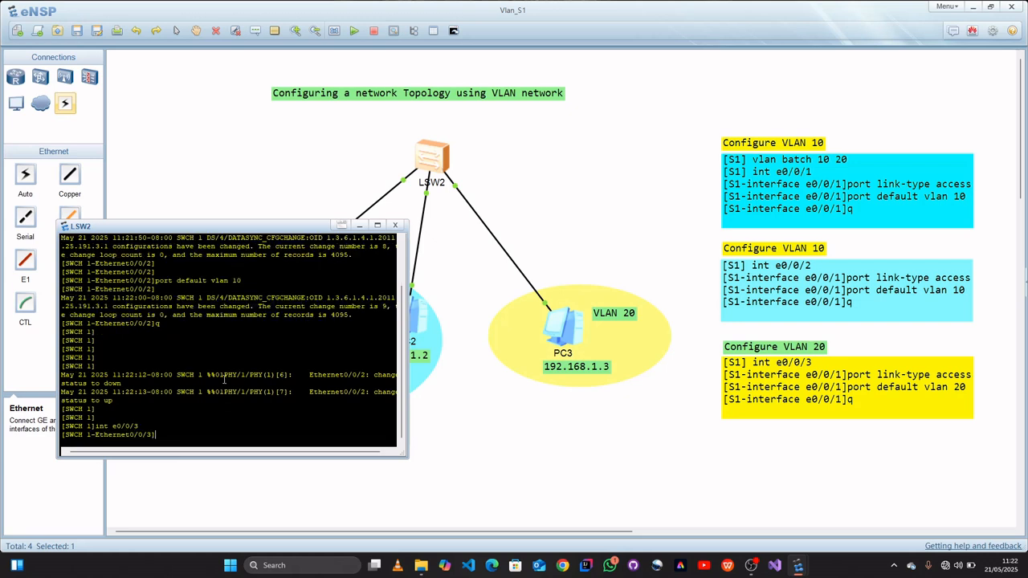
Set Ethernet0/0/3 to access mode with port link-type access.
{"action": "type", "text": "port default vlan 10"}
{"action": "key", "text": "Up"}
{"action": "key", "text": "Return"}
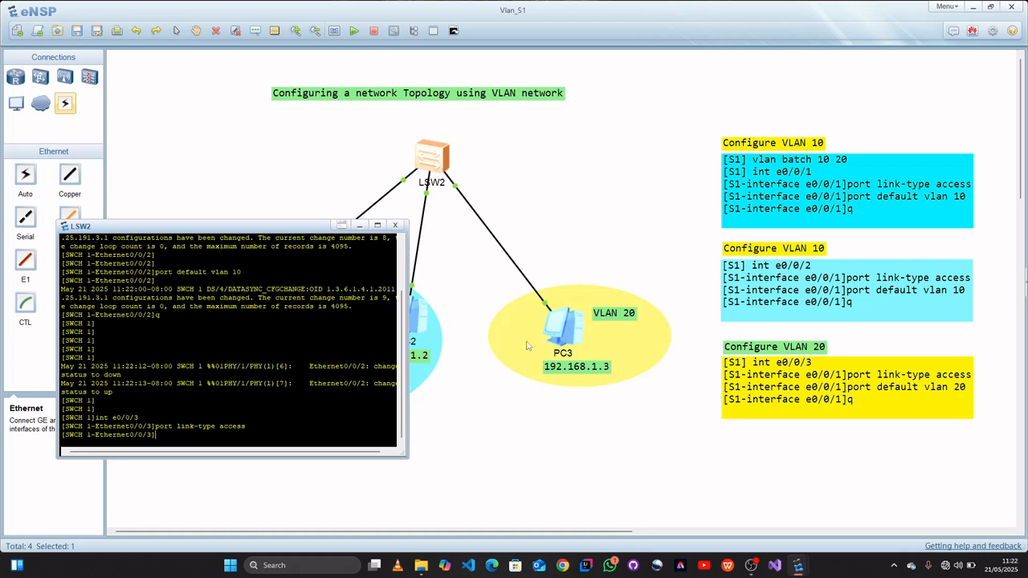
{"action": "key", "text": "Return"}
{"action": "key", "text": "Return"}
Assign Ethernet0/0/3 to VLAN 20 with port default vlan 20.
{"action": "key", "text": "Up"}
{"action": "key", "text": "Down"}
{"action": "type", "text": "q"}
{"action": "key", "text": "Up"}
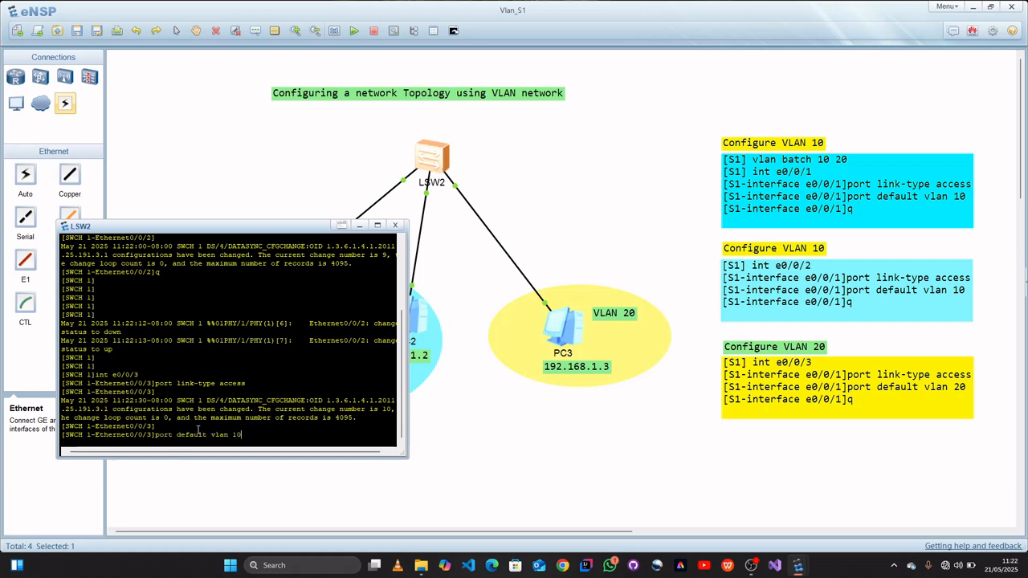
{"action": "key", "text": "BackSpace"}
{"action": "key", "text": "BackSpace"}
{"action": "type", "text": "10"}
{"action": "key", "text": "BackSpace"}
{"action": "key", "text": "BackSpace"}
{"action": "type", "text": "20"}
{"action": "key", "text": "Return"}
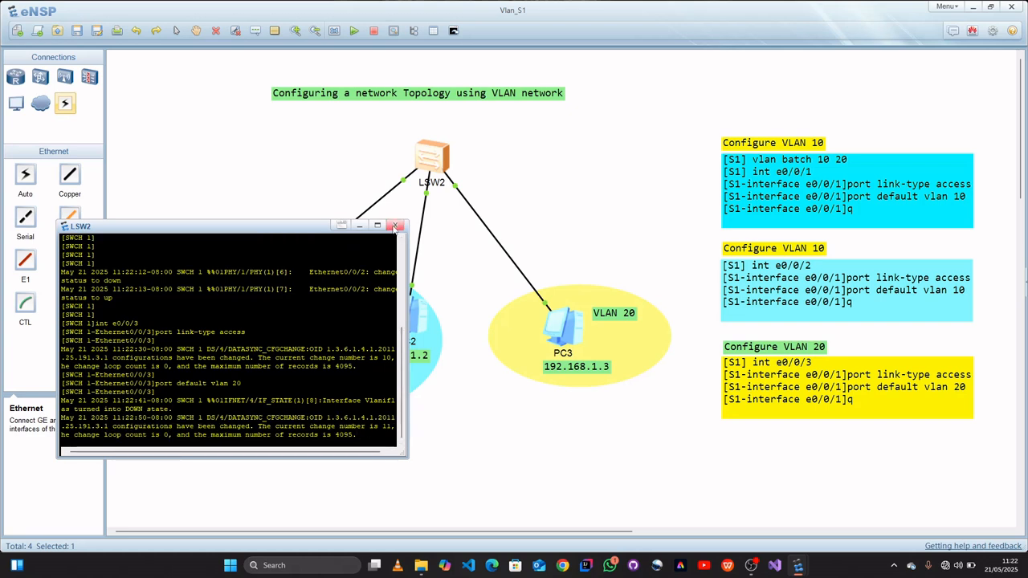
Close the switch console and ping PC2 at 192.168.1.2 four times from PC1's command line.
{"action": "left_click", "coordinate": [395, 226]}
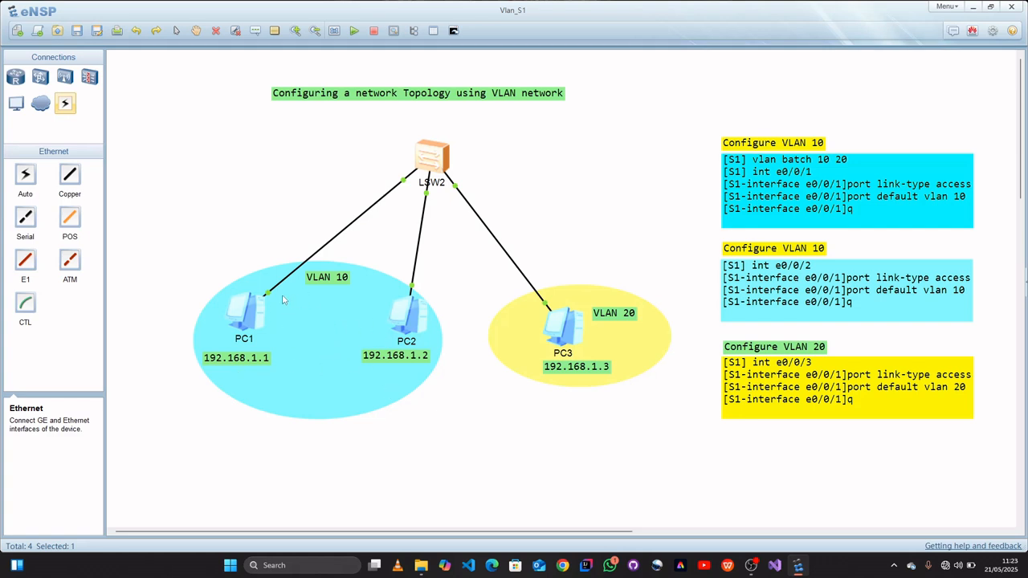
{"action": "double_click", "coordinate": [245, 320]}
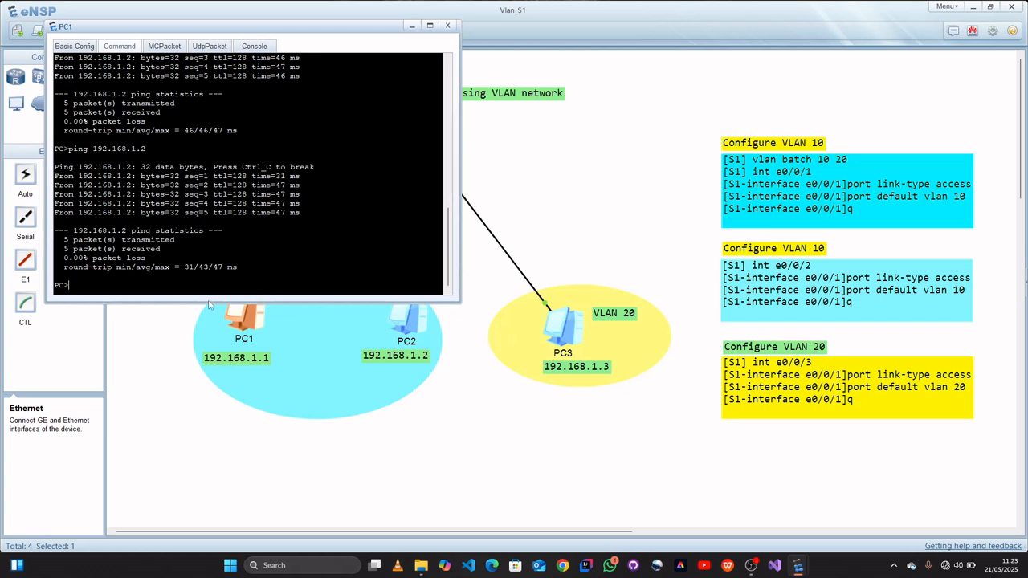
{"action": "key", "text": "Up"}
{"action": "key", "text": "Return"}
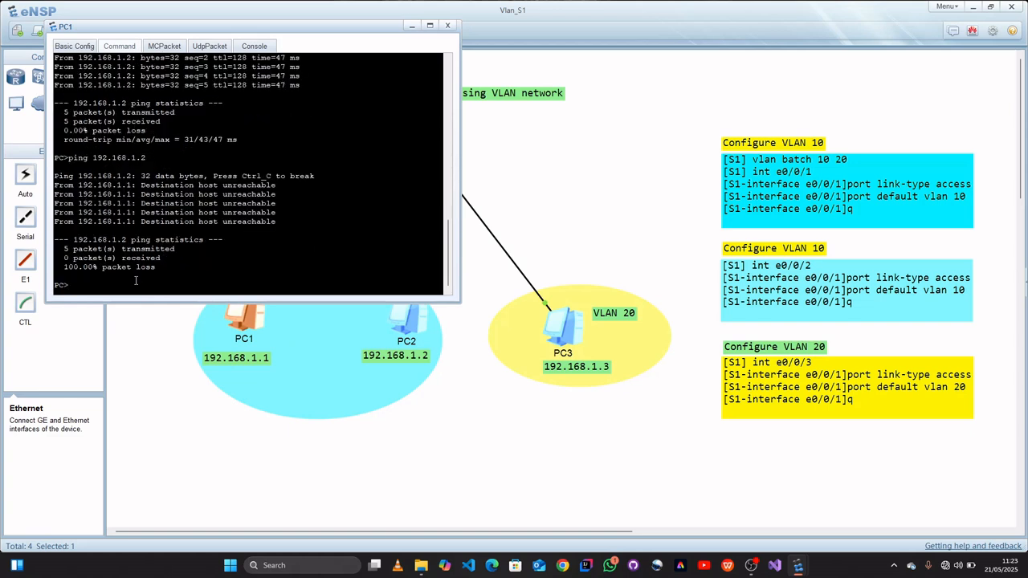
{"action": "key", "text": "Up"}
{"action": "key", "text": "Return"}
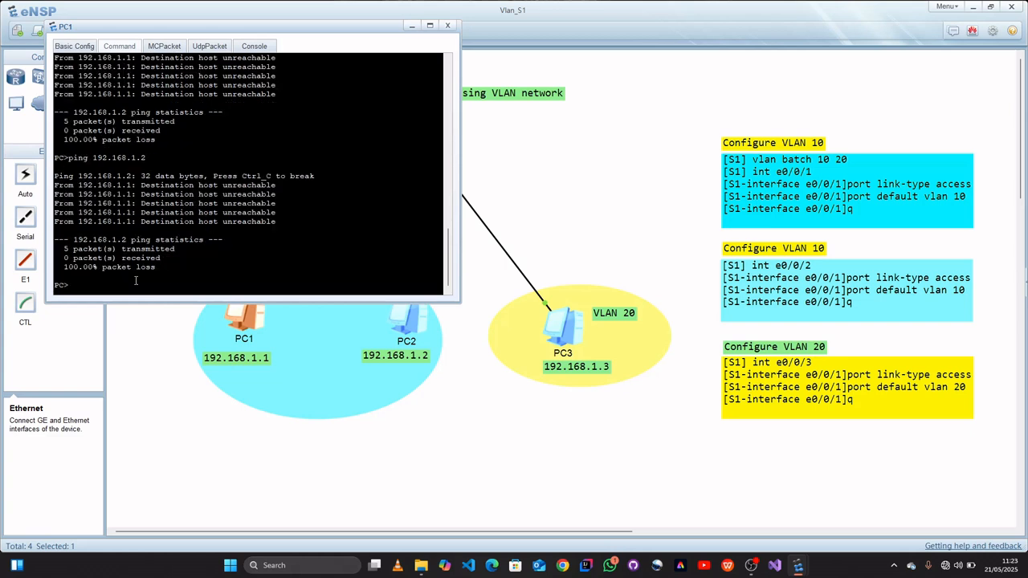
{"action": "key", "text": "Up"}
{"action": "key", "text": "Return"}
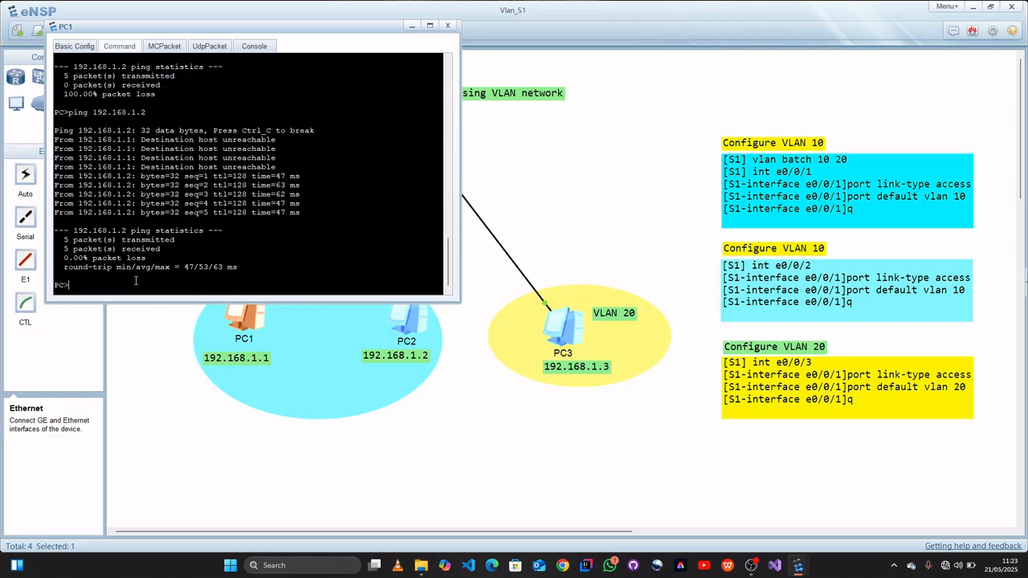
{"action": "key", "text": "Up"}
{"action": "key", "text": "Return"}
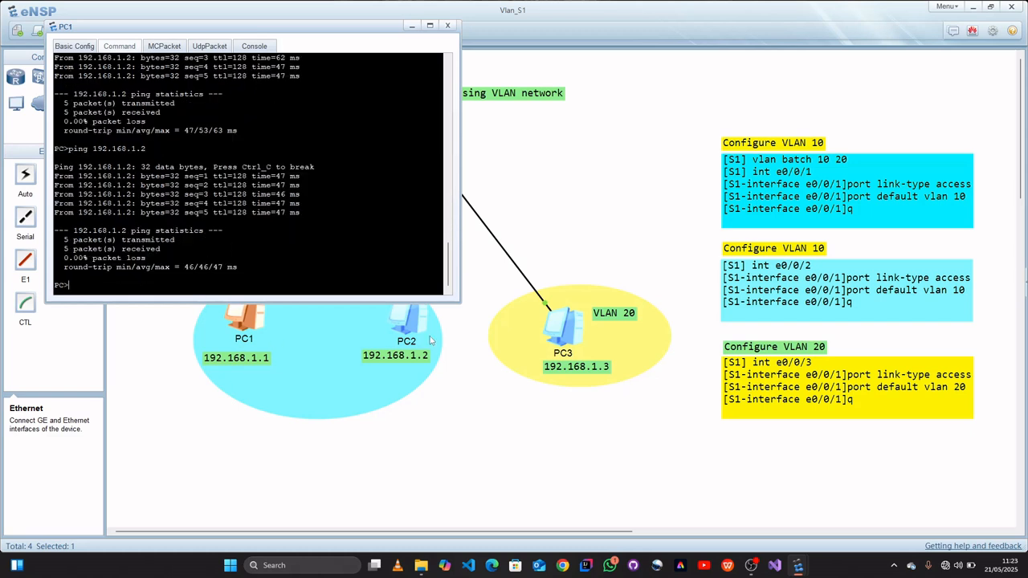
Ping PC3 at 192.168.1.3 three times from PC1, and close PC1's window.
{"action": "key", "text": "Up"}
{"action": "key", "text": "BackSpace"}
{"action": "type", "text": "3"}
{"action": "key", "text": "Return"}
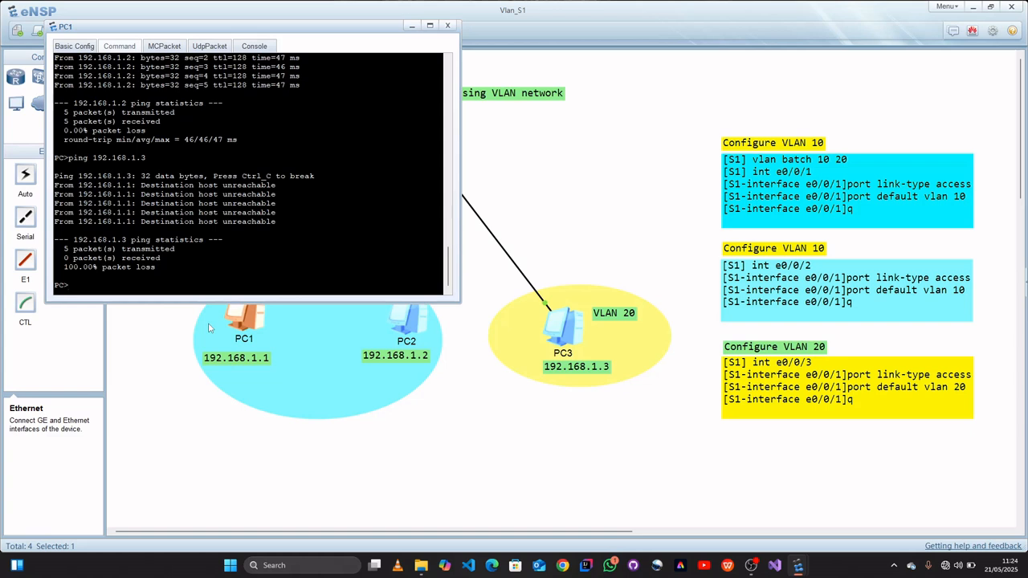
{"action": "key", "text": "Up"}
{"action": "key", "text": "Return"}
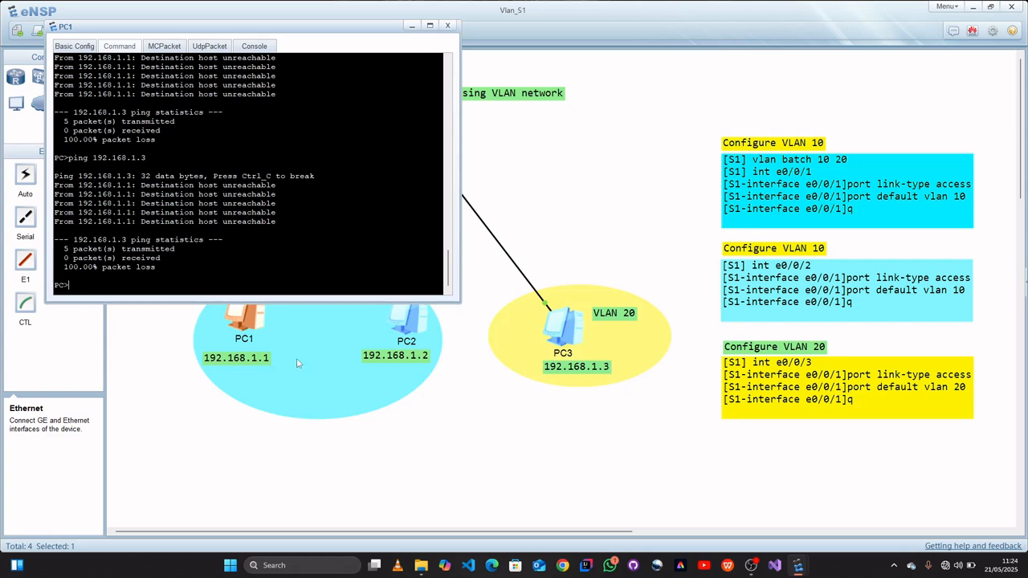
{"action": "key", "text": "Up"}
{"action": "key", "text": "Return"}
{"action": "left_click", "coordinate": [447, 25]}
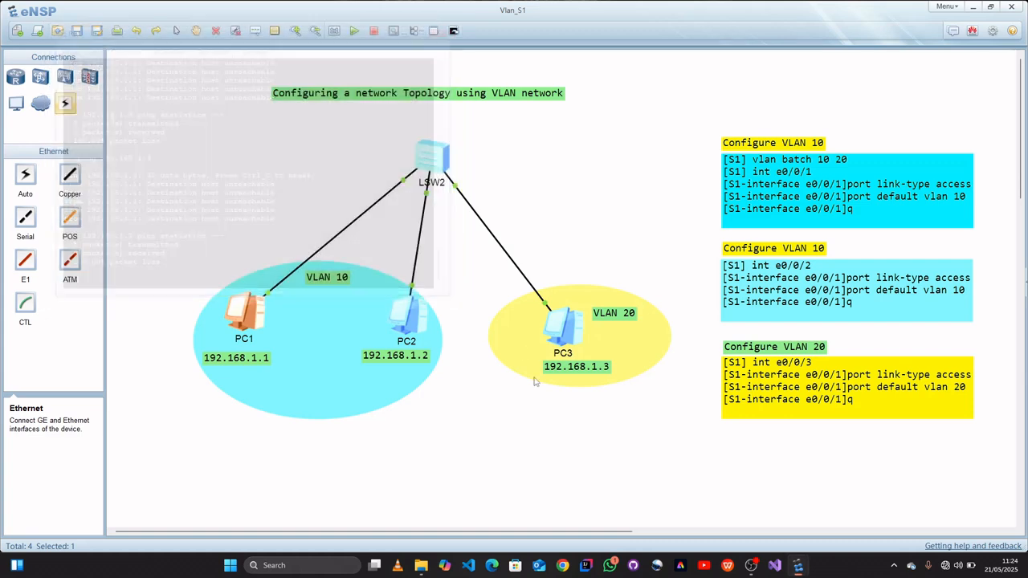
Open PC3's command line and ping PC1 at 192.168.1.1.
{"action": "double_click", "coordinate": [554, 319]}
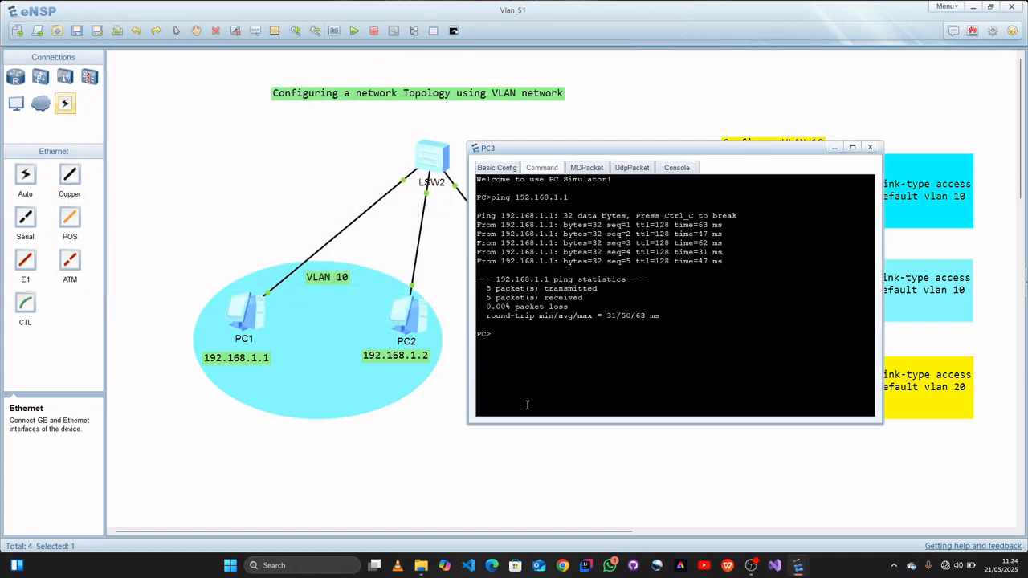
{"action": "key", "text": "Up"}
{"action": "key", "text": "Return"}
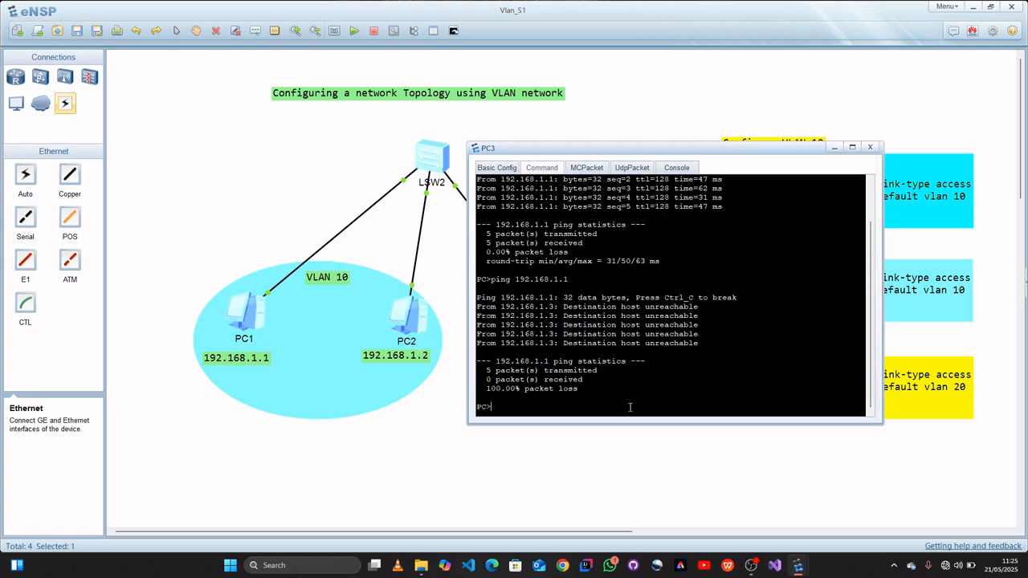
Ping PC2 at 192.168.1.2 from PC3, and close PC3's window.
{"action": "key", "text": "Up"}
{"action": "key", "text": "BackSpace"}
{"action": "type", "text": "2"}
{"action": "key", "text": "Return"}
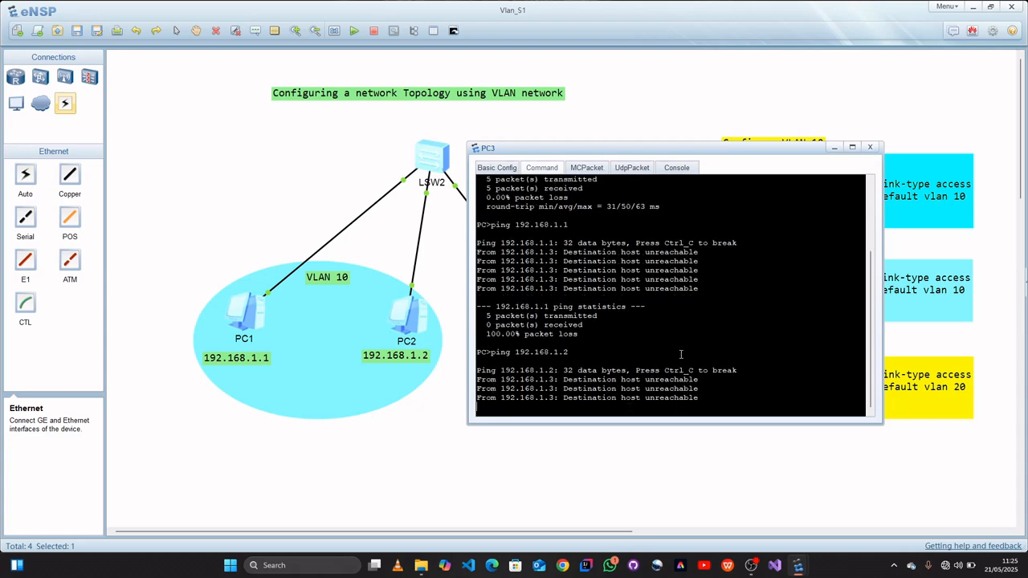
{"action": "left_click", "coordinate": [871, 149]}
Open PC2's command line, move its window clear of the VLAN 10 PCs, ping PC1 at 192.168.1.1 and close the window.
{"action": "double_click", "coordinate": [419, 315]}
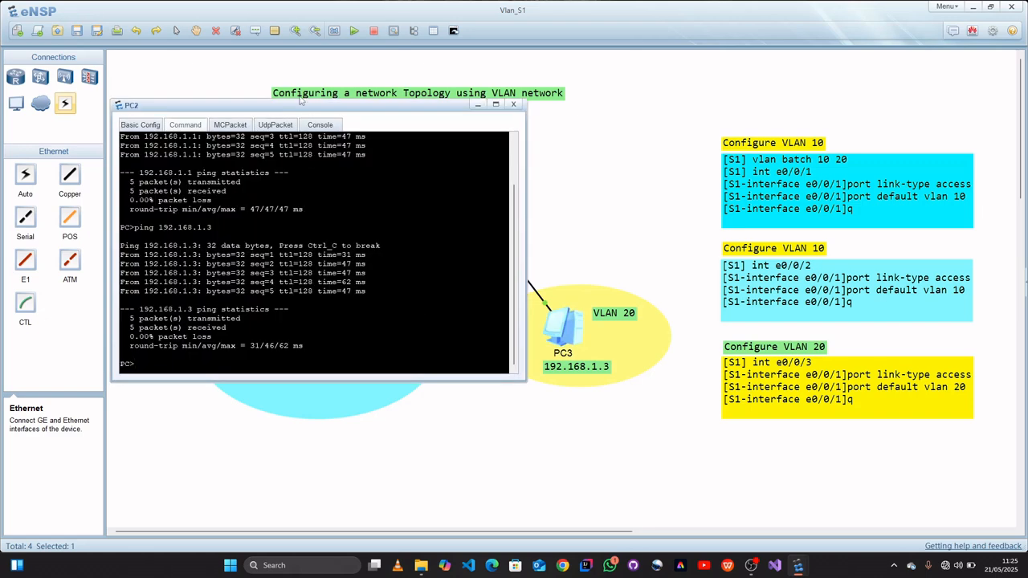
{"action": "left_click_drag", "start_coordinate": [294, 105], "coordinate": [432, 148]}
{"action": "left_click_drag", "start_coordinate": [674, 184], "coordinate": [707, 183]}
{"action": "key", "text": "Up"}
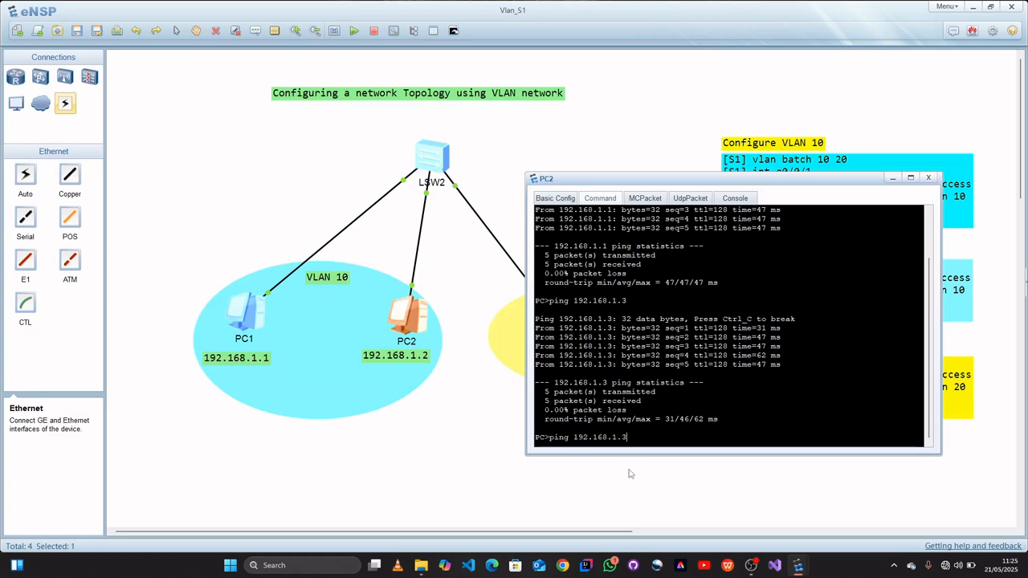
{"action": "key", "text": "BackSpace"}
{"action": "type", "text": "1"}
{"action": "key", "text": "Return"}
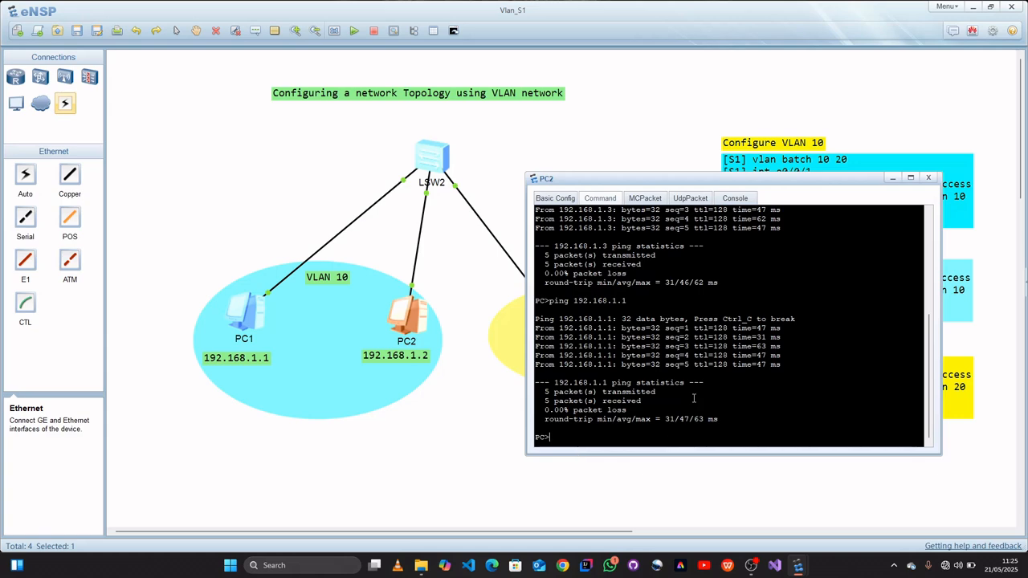
{"action": "left_click", "coordinate": [927, 175]}
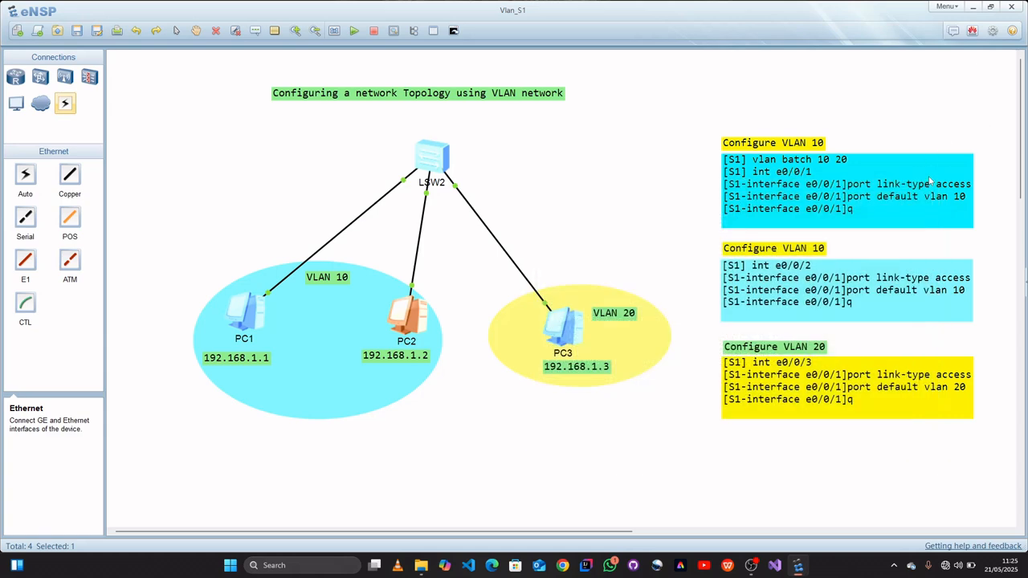